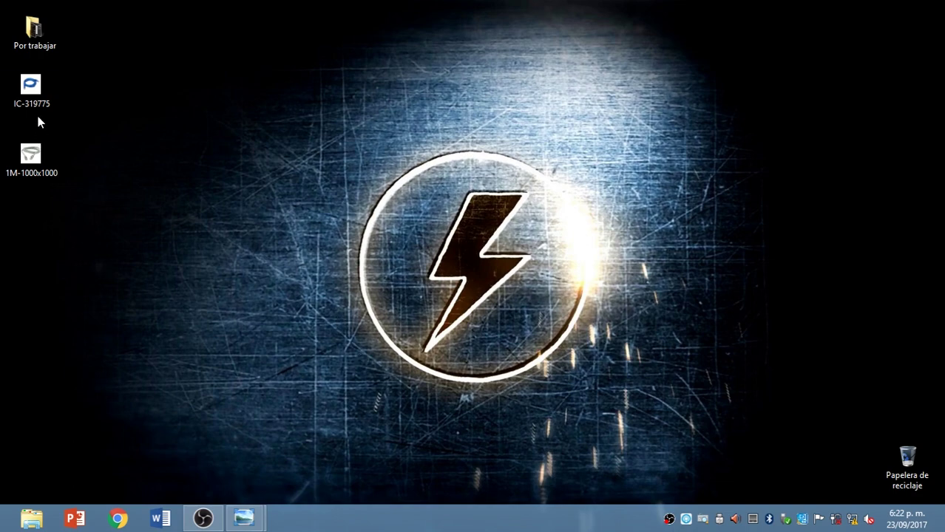
View the IC-319775 picture of the network cable from the desktop and minimize the viewer
{"action": "double_click", "coordinate": [37, 90]}
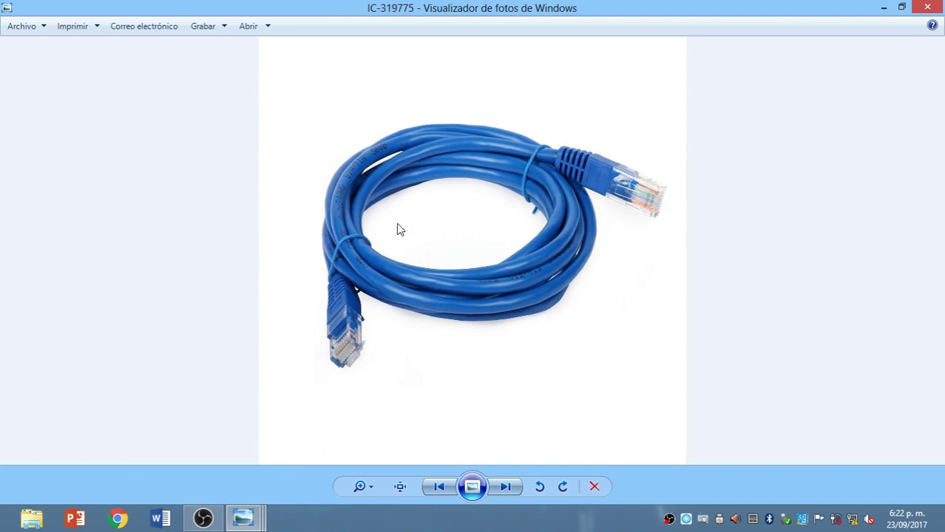
{"action": "left_click", "coordinate": [884, 8]}
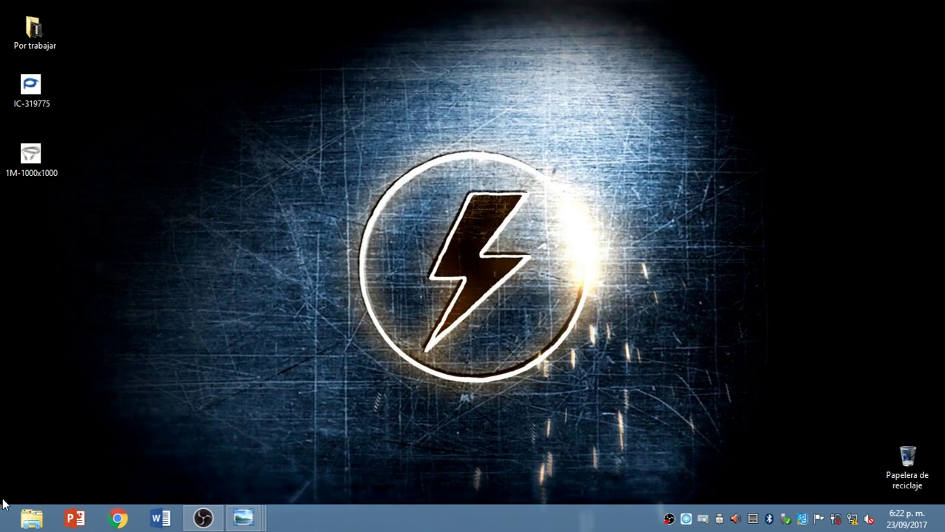
Open the advanced sharing settings from the Network and Sharing Center
{"action": "mouse_move", "coordinate": [1, 531]}
{"action": "mouse_move", "coordinate": [852, 522]}
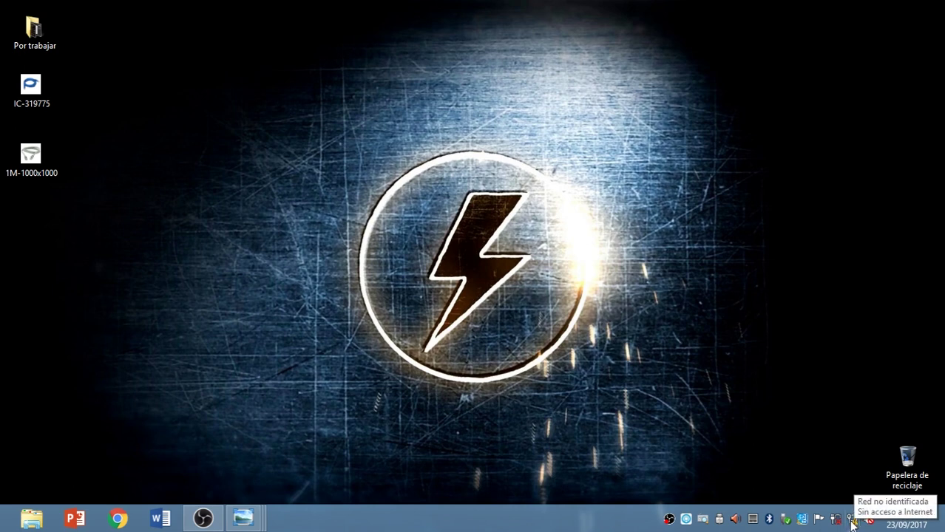
{"action": "right_click", "coordinate": [852, 522]}
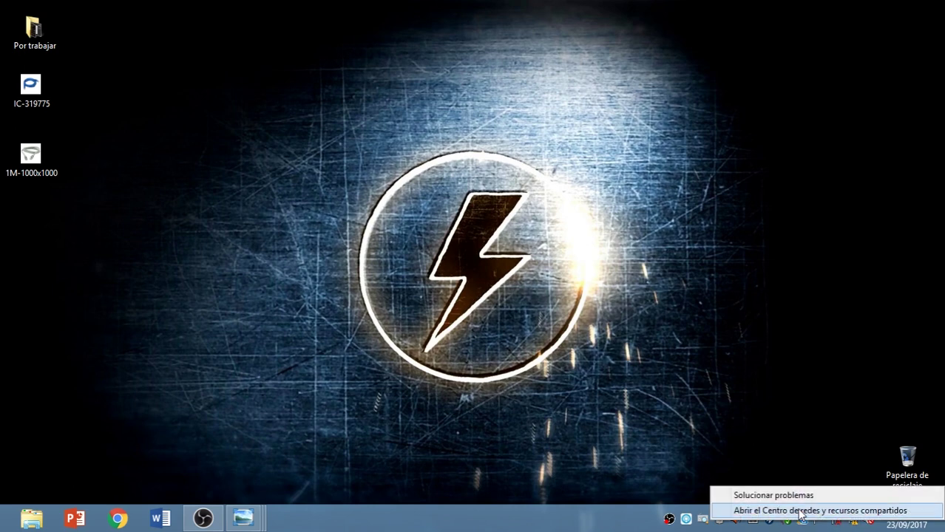
{"action": "left_click", "coordinate": [839, 512]}
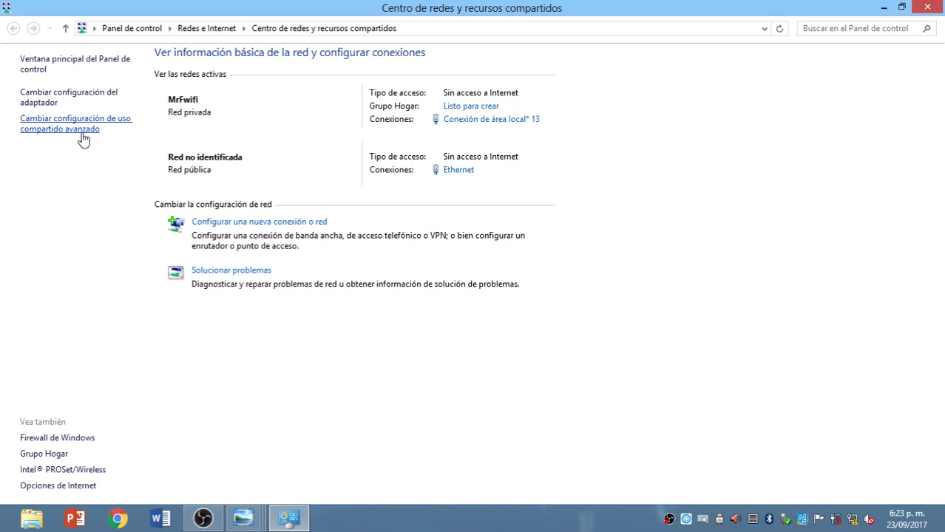
{"action": "left_click", "coordinate": [83, 130]}
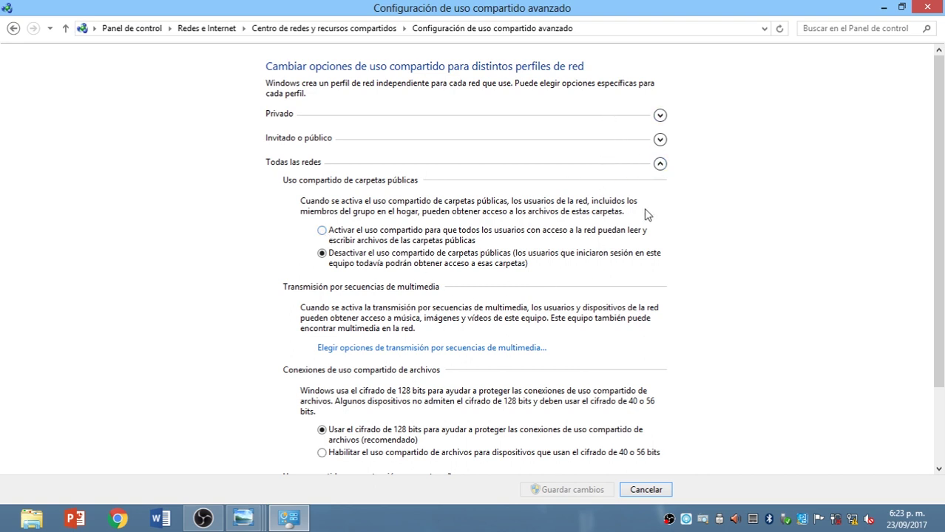
Turn on public folder sharing for all networks and review the remaining encryption and password protection options
{"action": "left_click", "coordinate": [325, 233]}
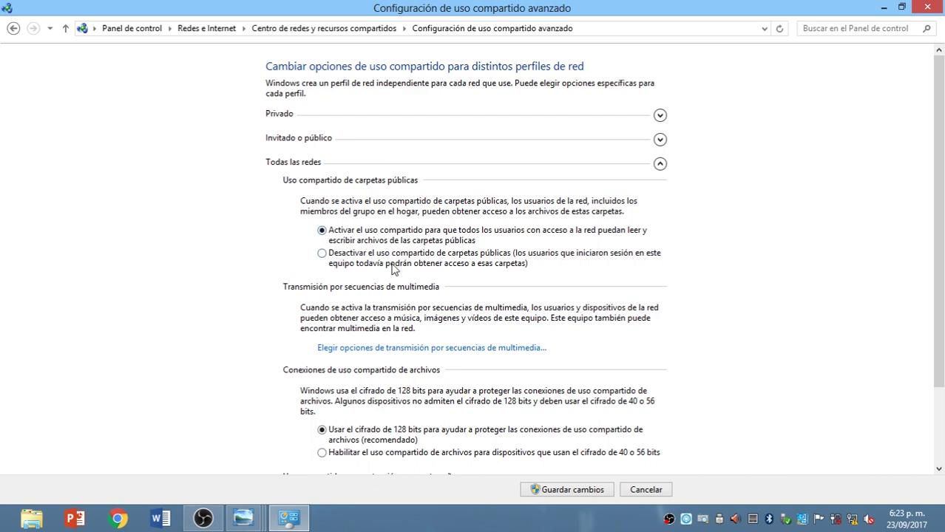
{"action": "scroll", "coordinate": [383, 329], "scroll_direction": "down", "scroll_amount": 1}
{"action": "scroll", "coordinate": [373, 419], "scroll_direction": "down", "scroll_amount": 3}
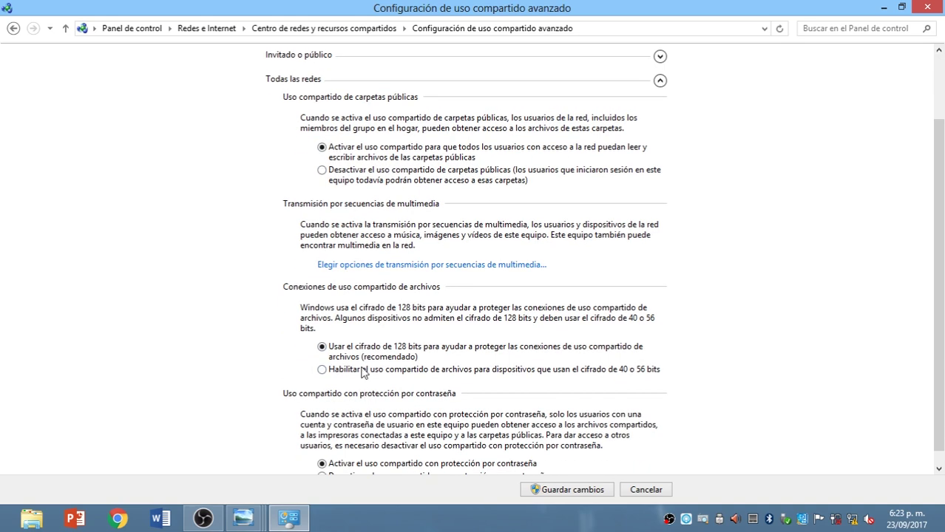
{"action": "scroll", "coordinate": [408, 361], "scroll_direction": "down", "scroll_amount": 1}
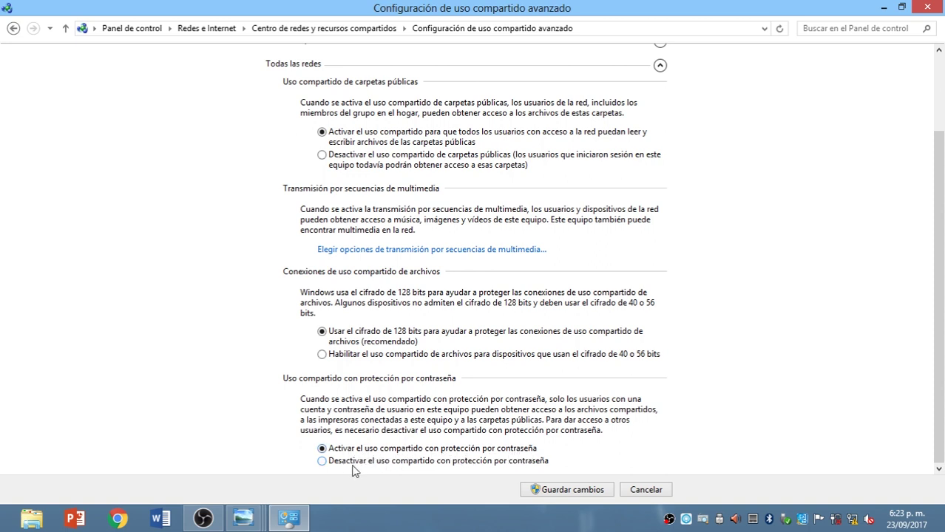
Turn on network discovery and file and printer sharing for the private network profile
{"action": "scroll", "coordinate": [502, 428], "scroll_direction": "up", "scroll_amount": 3}
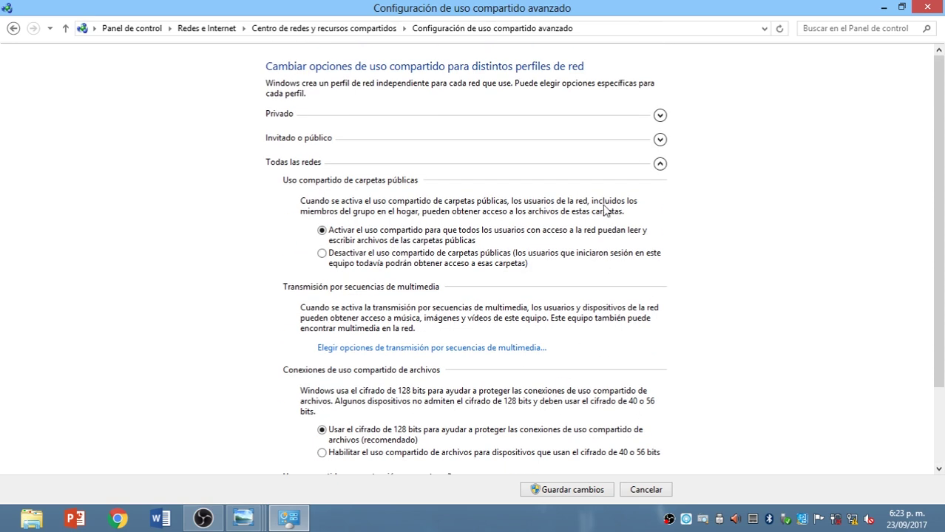
{"action": "left_click", "coordinate": [660, 116]}
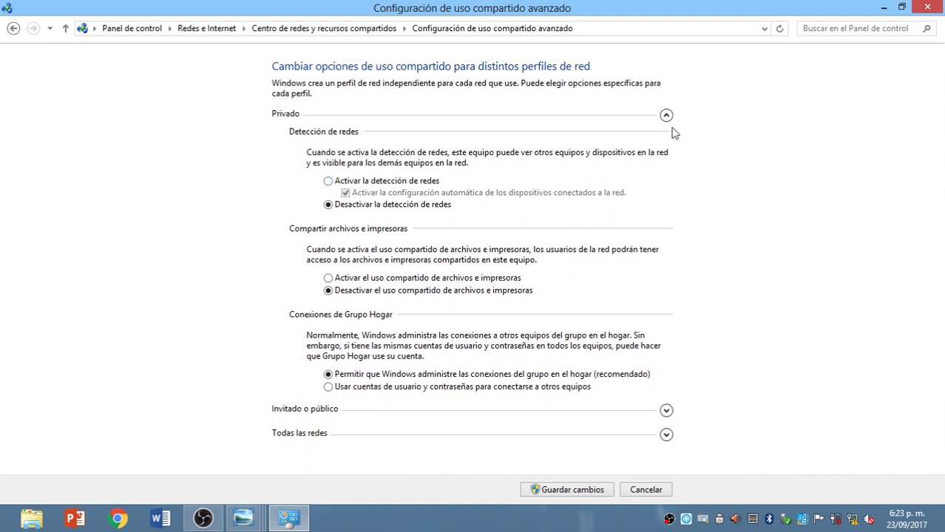
{"action": "left_click", "coordinate": [329, 182]}
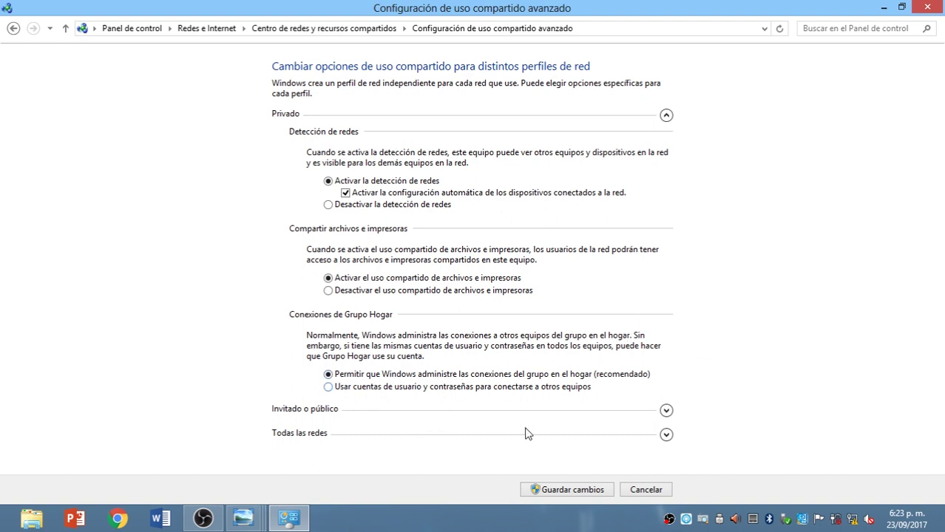
Check the guest or public profile, turn off password-protected sharing for all networks, and save the changes
{"action": "left_click", "coordinate": [666, 411]}
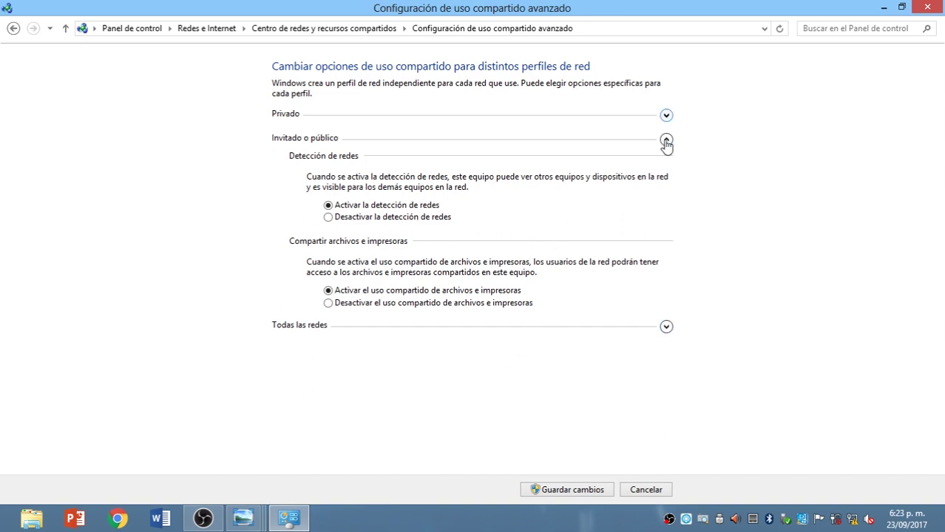
{"action": "left_click", "coordinate": [666, 328]}
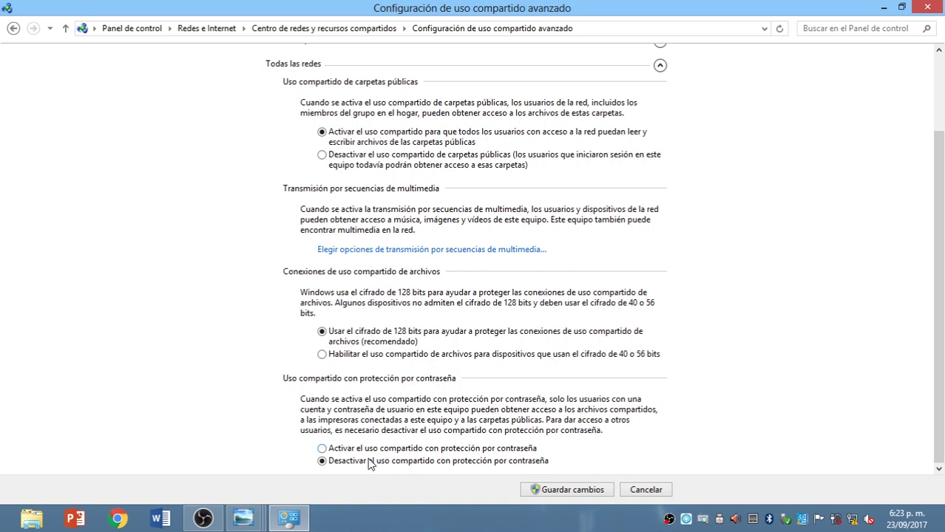
{"action": "left_click", "coordinate": [569, 493]}
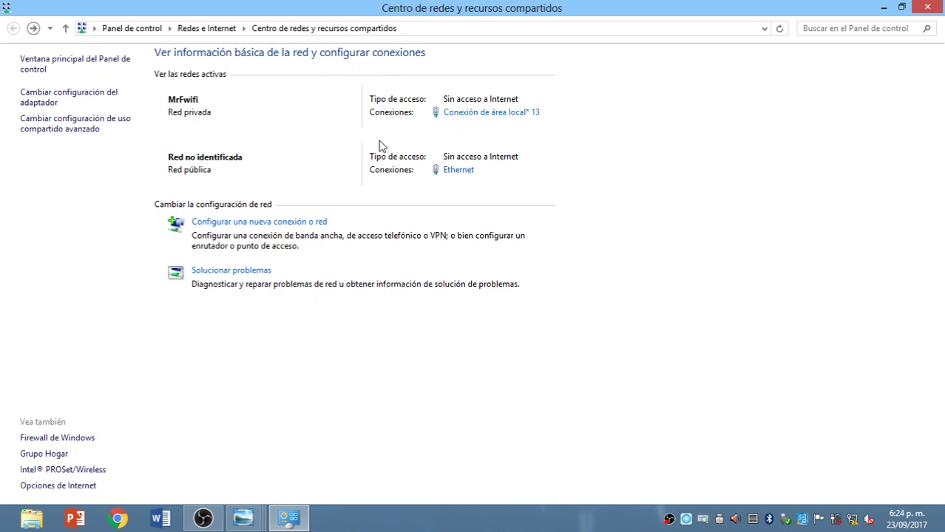
Minimize the Network and Sharing Center and browse the computers on the network from Equipo
{"action": "left_click", "coordinate": [883, 8]}
{"action": "key", "text": "super"}
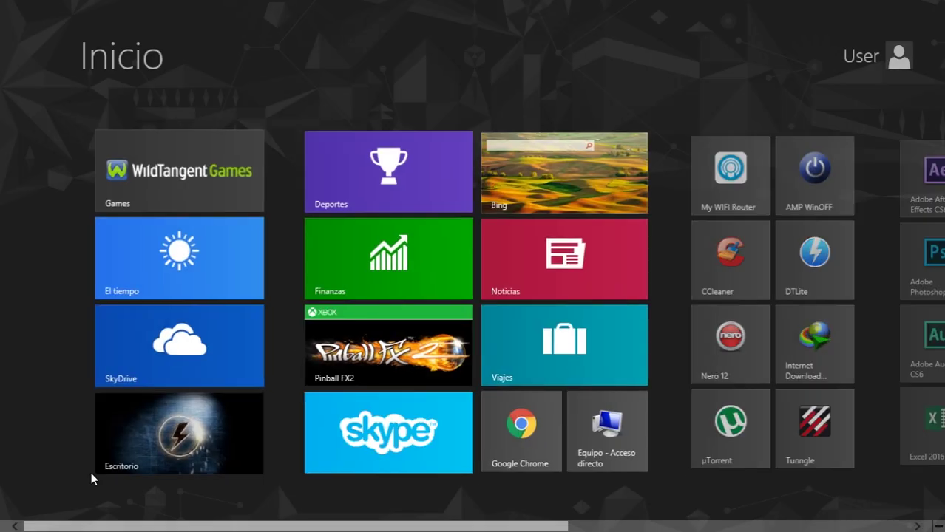
{"action": "left_click", "coordinate": [577, 439]}
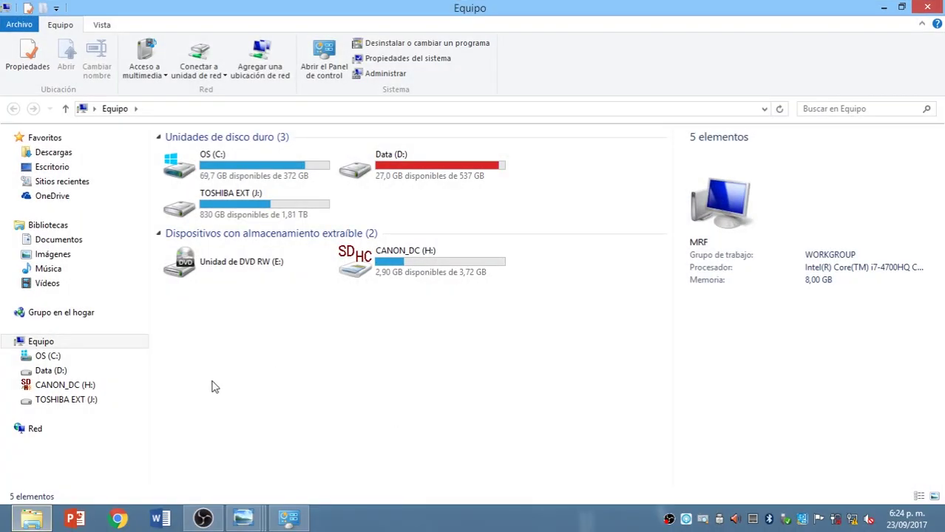
{"action": "left_click", "coordinate": [63, 435]}
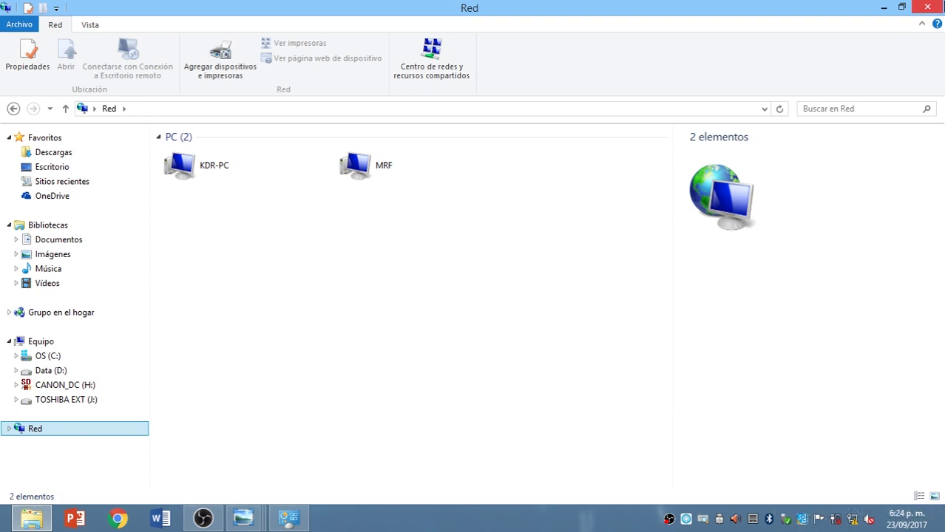
Search the settings for "fire", review the Windows Firewall on/off settings for private and public networks, and close them
{"action": "mouse_move", "coordinate": [944, 0]}
{"action": "left_click", "coordinate": [933, 136]}
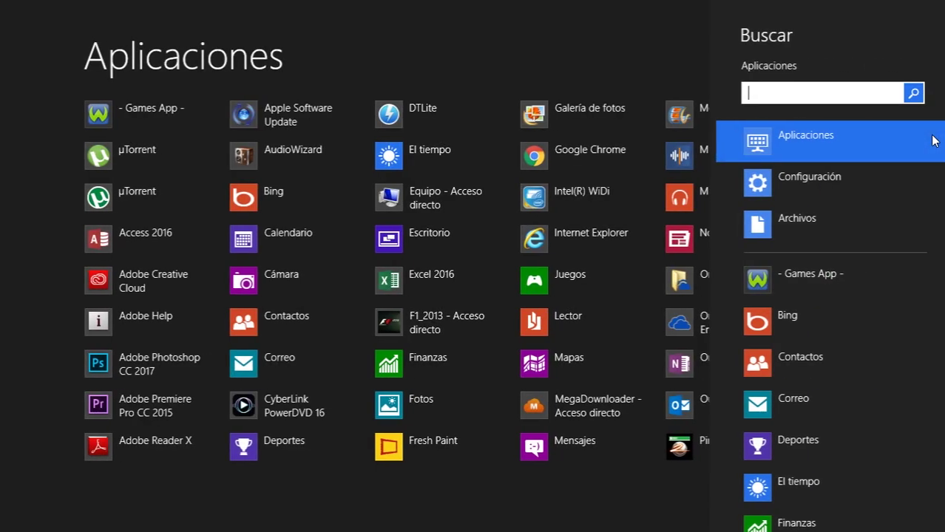
{"action": "type", "text": "fir"}
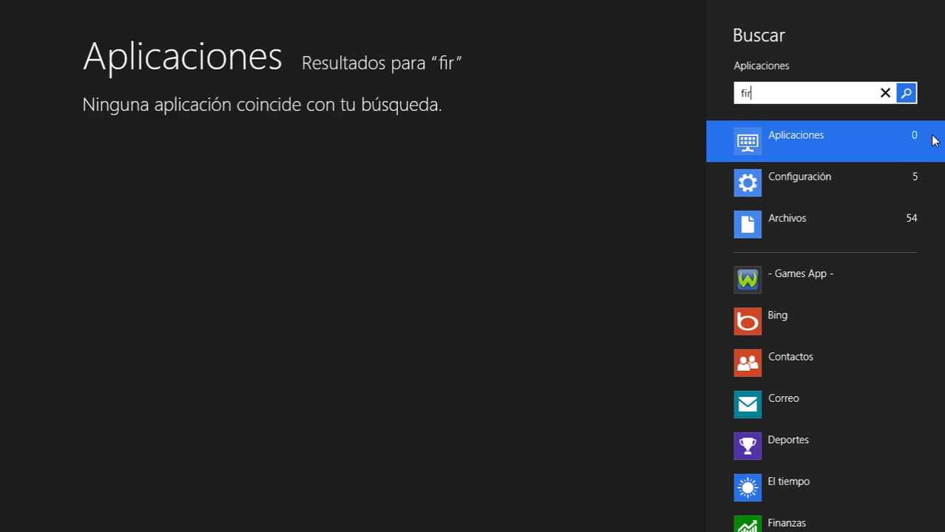
{"action": "type", "text": "e"}
{"action": "left_click", "coordinate": [863, 176]}
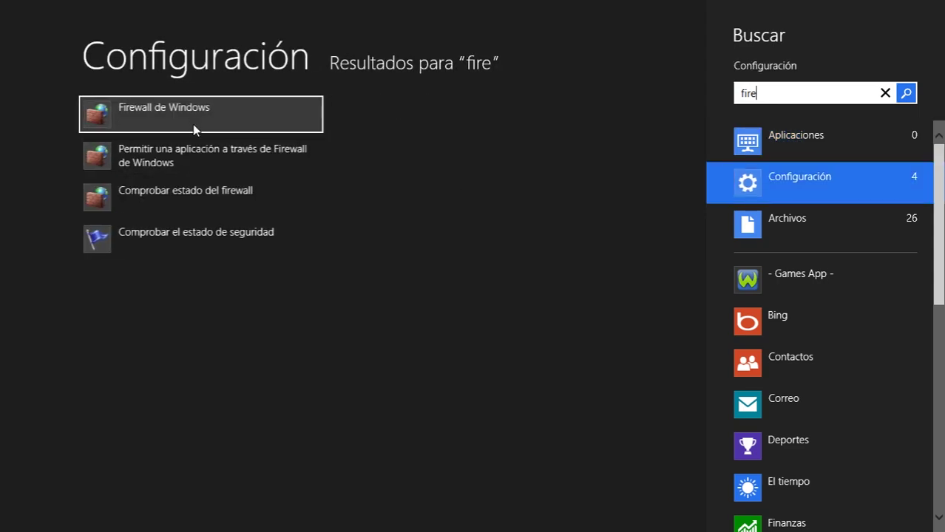
{"action": "left_click", "coordinate": [194, 123]}
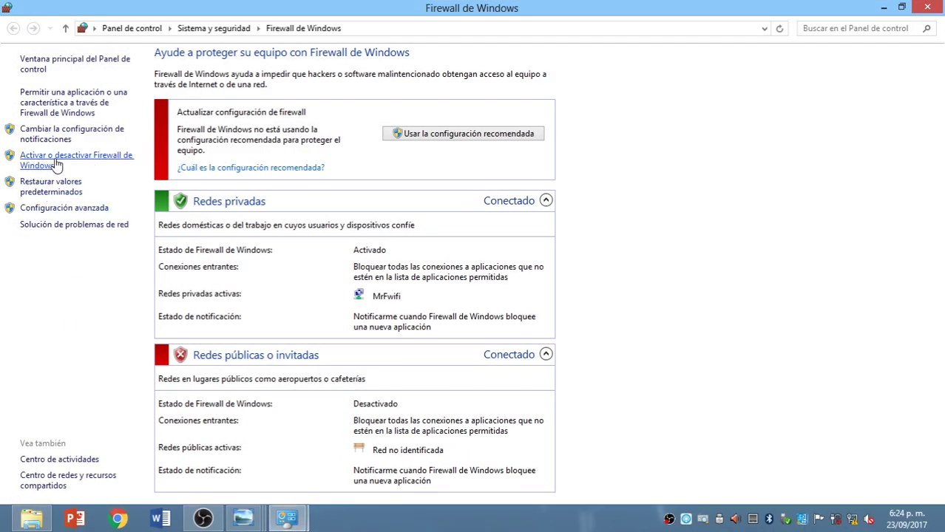
{"action": "left_click", "coordinate": [56, 161]}
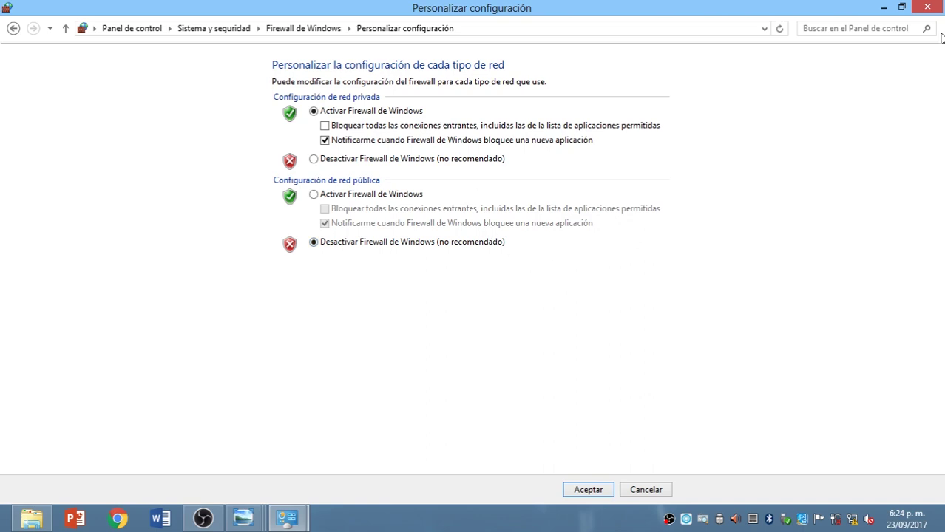
{"action": "left_click", "coordinate": [928, 8]}
Search for "defe", check whether Windows Defender is running, and close its message and the network window
{"action": "mouse_move", "coordinate": [943, 209]}
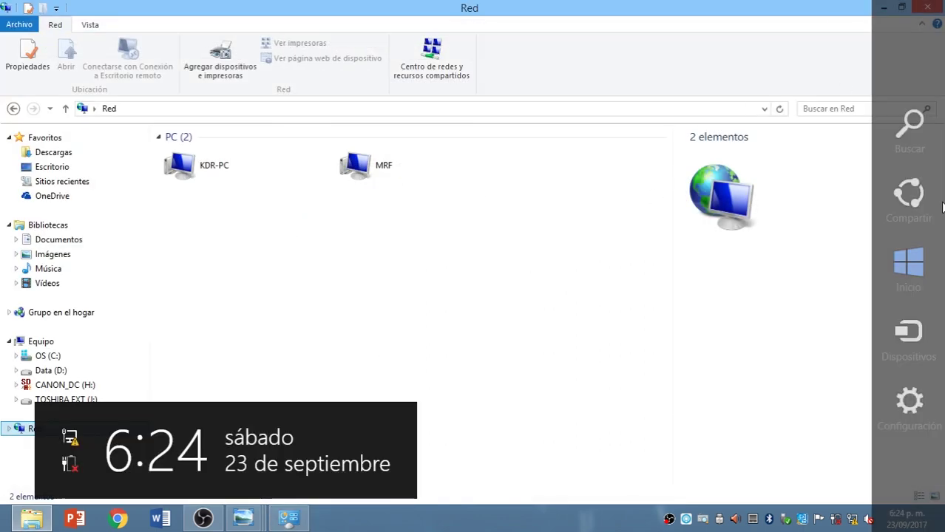
{"action": "left_click", "coordinate": [904, 149]}
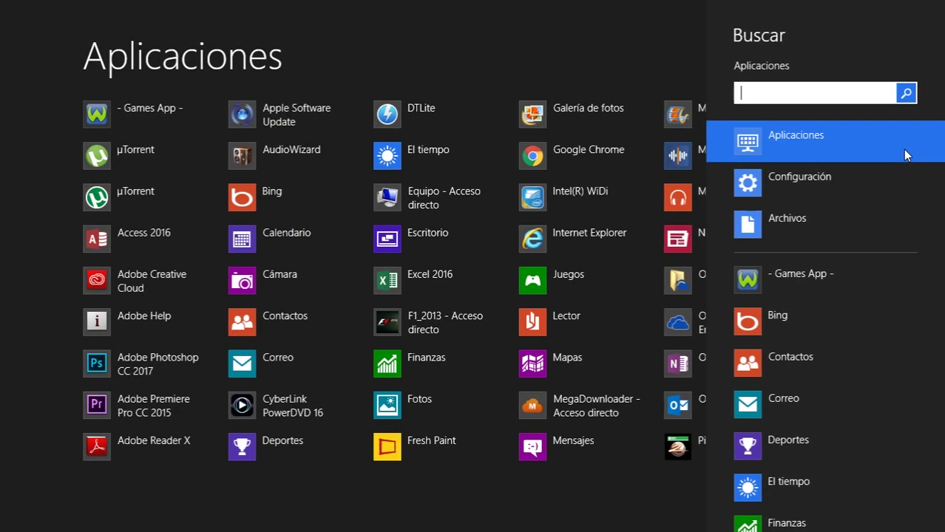
{"action": "type", "text": "defe"}
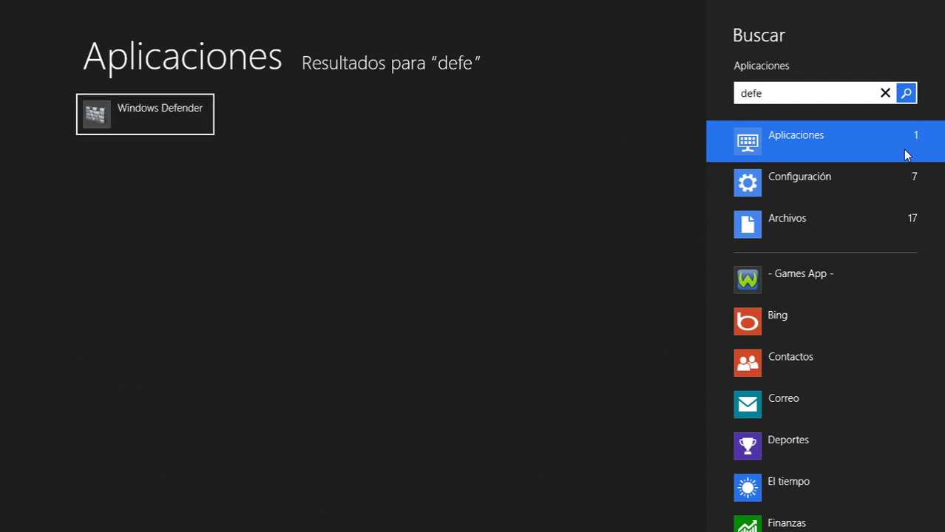
{"action": "left_click", "coordinate": [148, 102]}
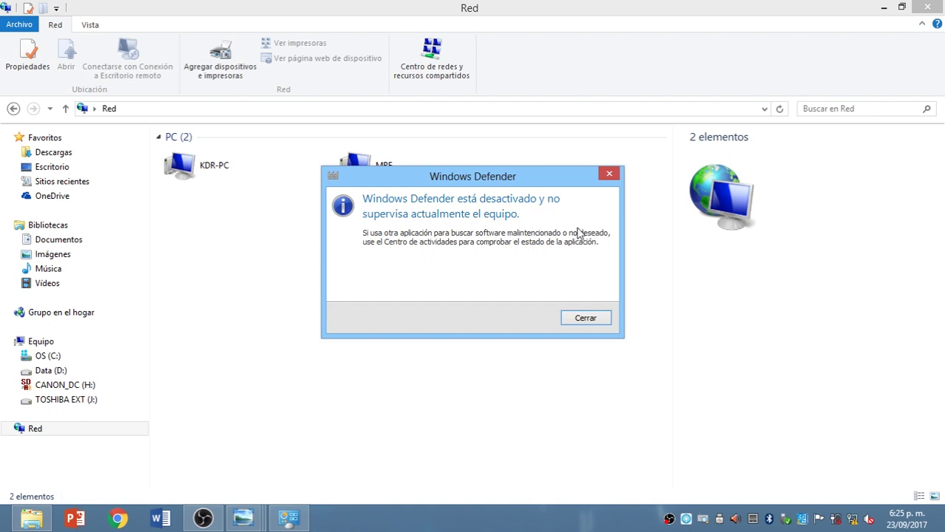
{"action": "left_click", "coordinate": [608, 174]}
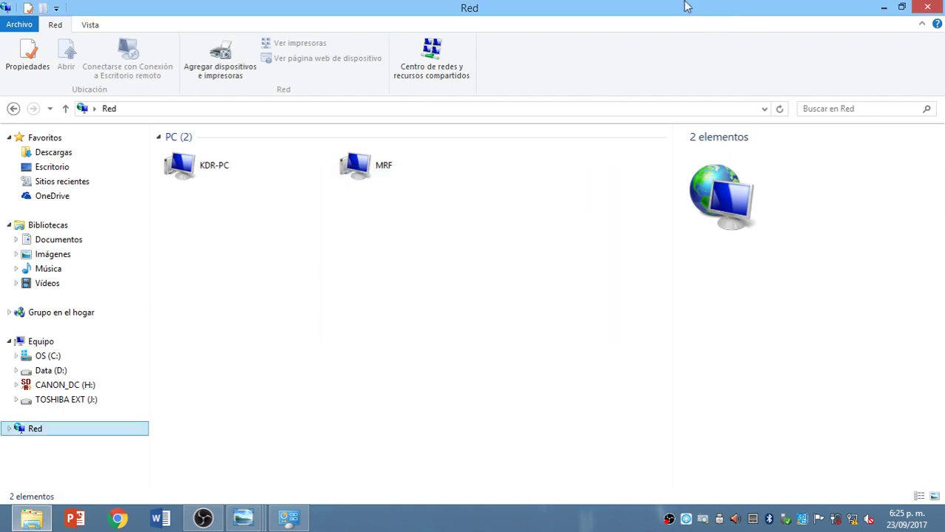
{"action": "left_click", "coordinate": [928, 6]}
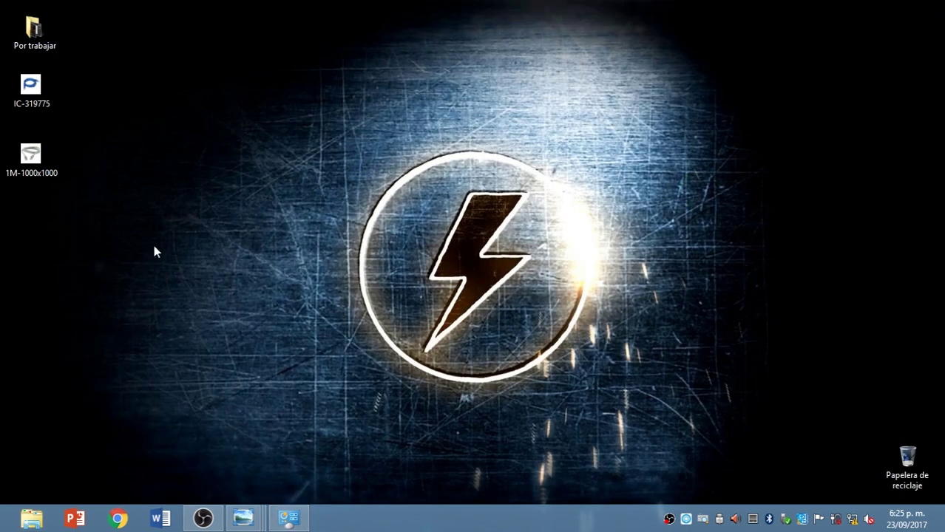
{"action": "right_click", "coordinate": [153, 252]}
{"action": "left_click", "coordinate": [187, 285]}
{"action": "right_click", "coordinate": [456, 263]}
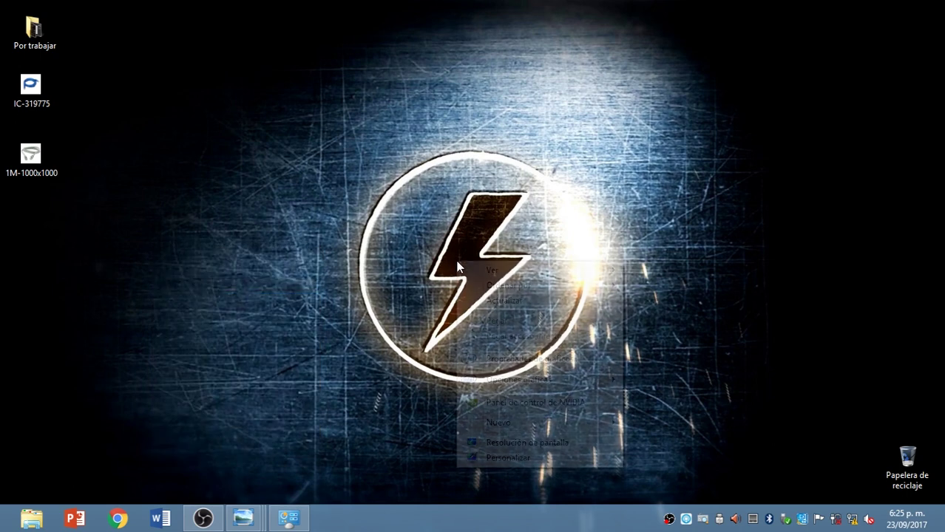
{"action": "left_click", "coordinate": [494, 303]}
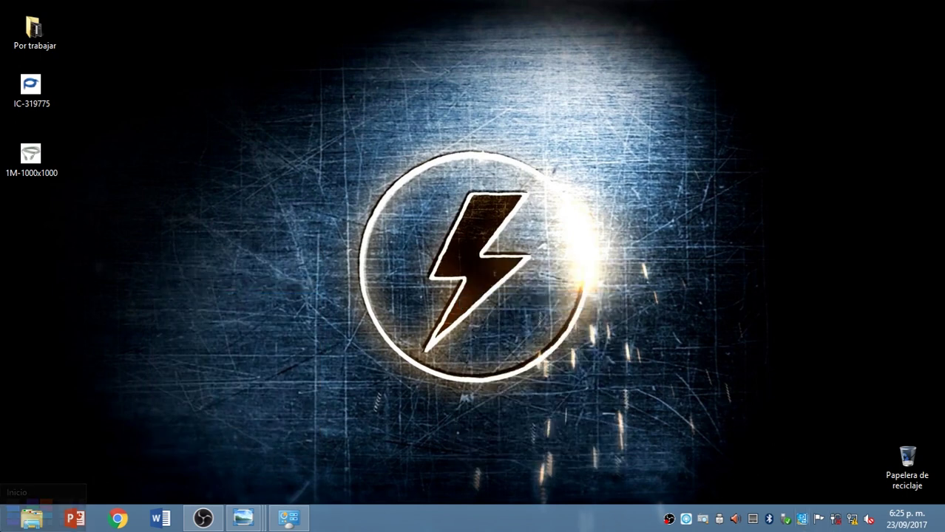
Open the network location in File Explorer again and try to access the KDR-PC computer
{"action": "left_click", "coordinate": [6, 527]}
{"action": "key", "text": "super+e"}
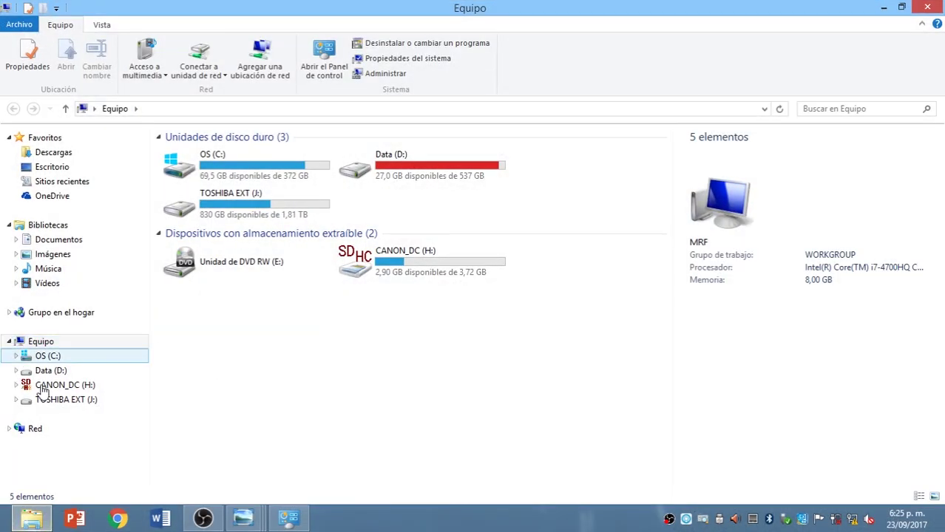
{"action": "left_click", "coordinate": [51, 429]}
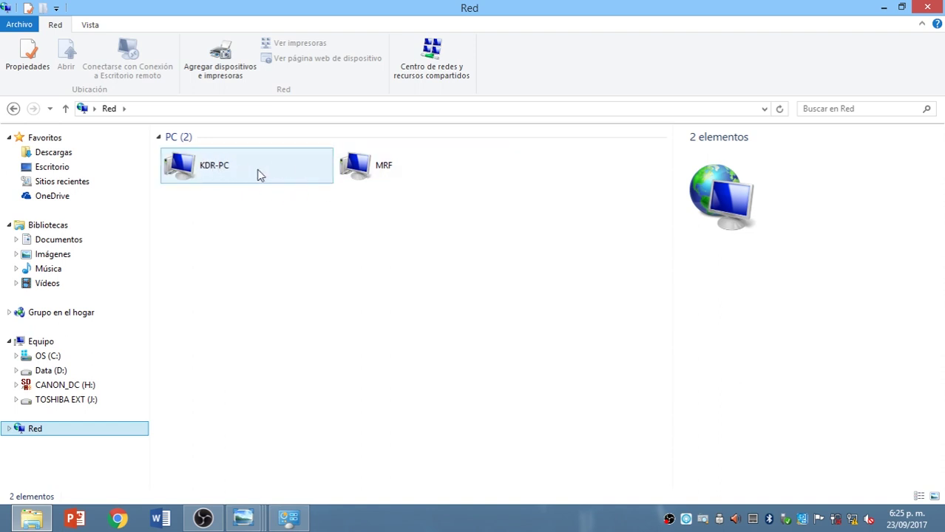
{"action": "double_click", "coordinate": [198, 171]}
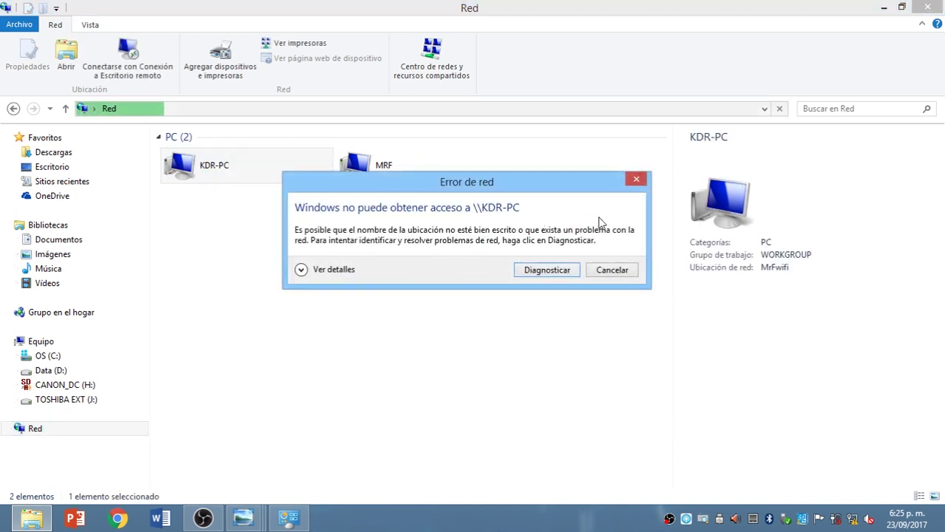
{"action": "left_click", "coordinate": [636, 179]}
Refresh the list of computers on the network and close the network window
{"action": "right_click", "coordinate": [311, 307]}
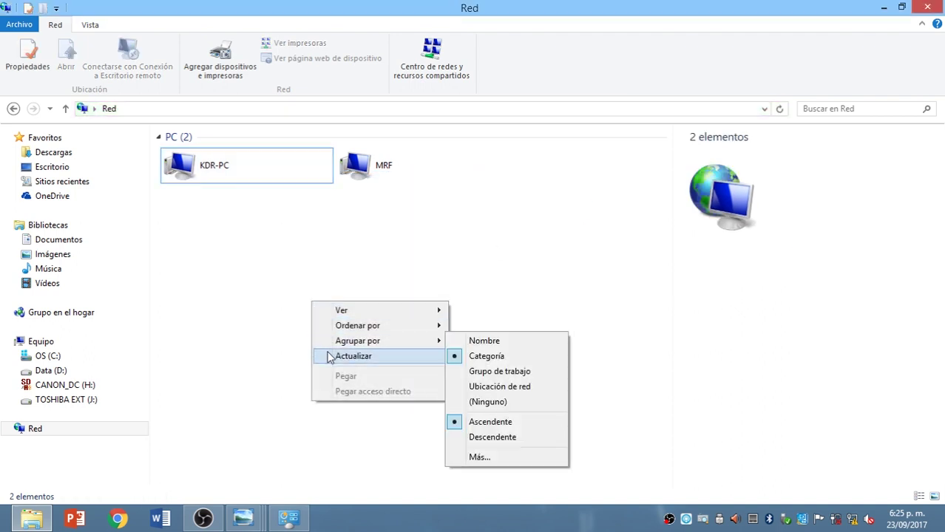
{"action": "left_click", "coordinate": [331, 358]}
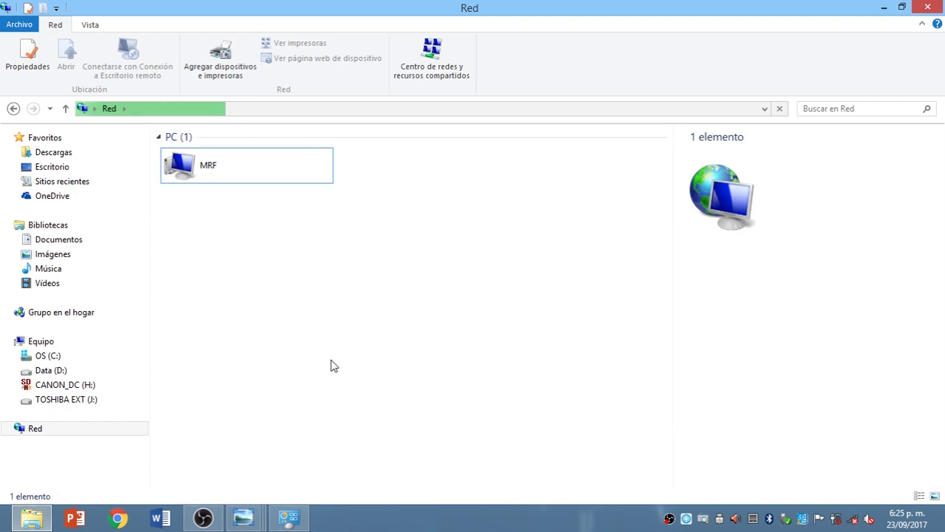
{"action": "left_click", "coordinate": [938, 7]}
Refresh the desktop and check the status of the network connection
{"action": "right_click", "coordinate": [238, 134]}
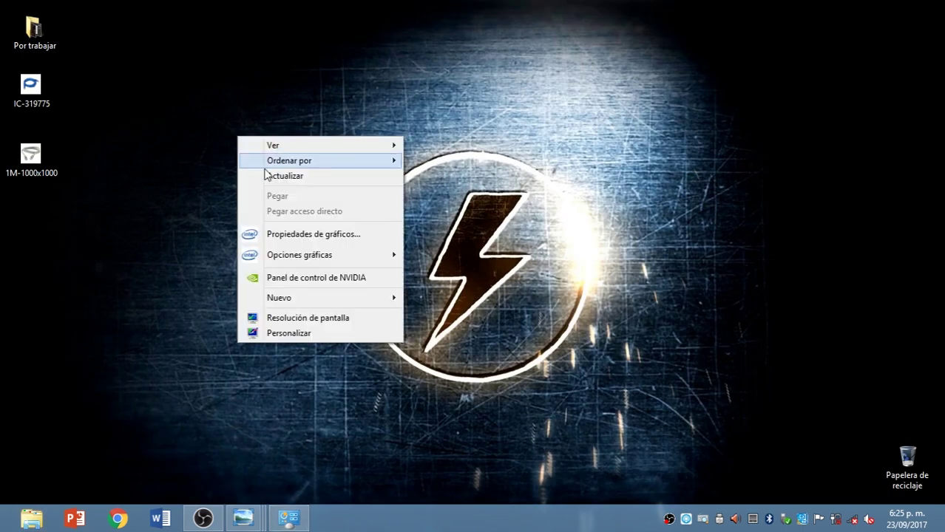
{"action": "left_click", "coordinate": [270, 179]}
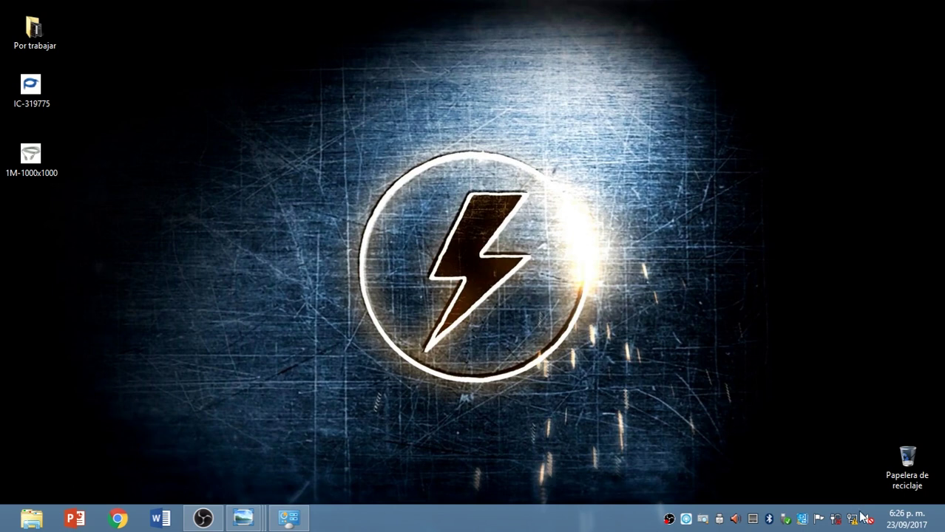
{"action": "mouse_move", "coordinate": [854, 520]}
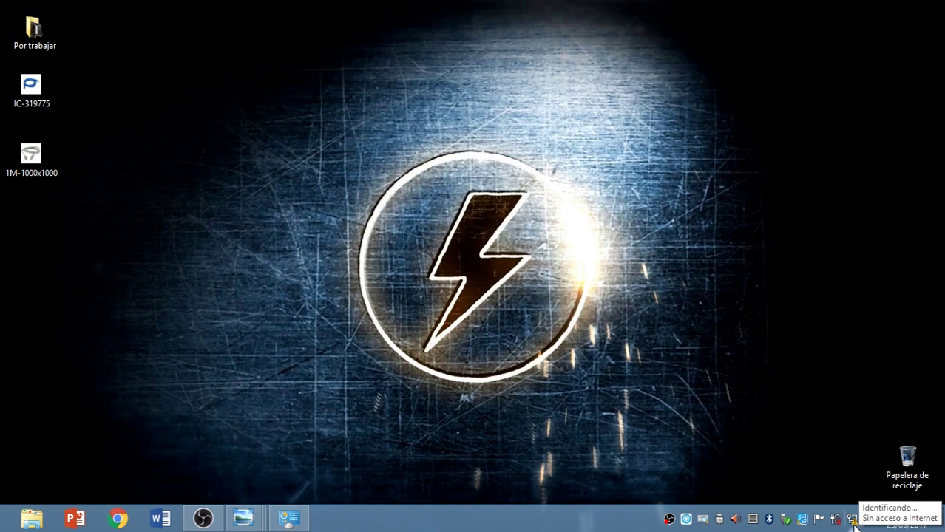
{"action": "right_click", "coordinate": [439, 245]}
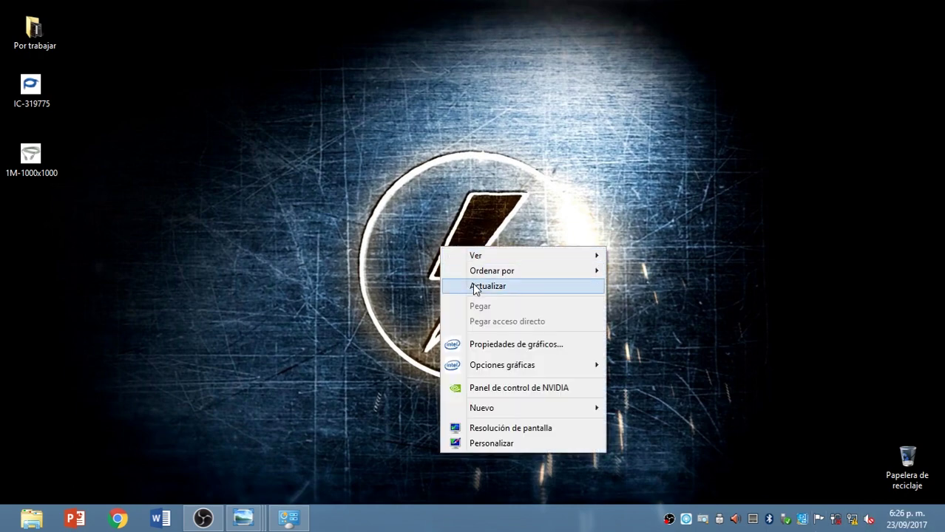
{"action": "left_click", "coordinate": [477, 288]}
Open Equipo from the Start screen, go to the Red location, and refresh its list of devices
{"action": "left_click", "coordinate": [6, 527]}
{"action": "left_click", "coordinate": [599, 411]}
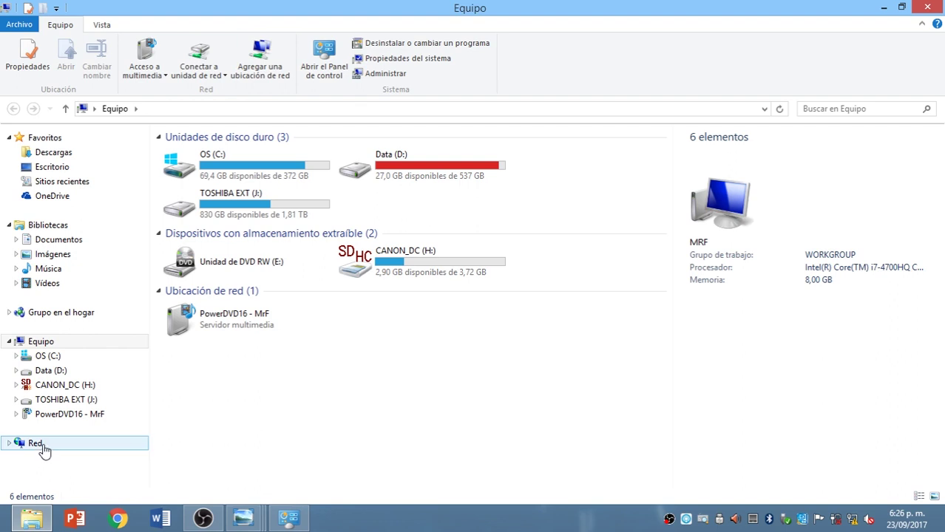
{"action": "left_click", "coordinate": [42, 445]}
{"action": "right_click", "coordinate": [371, 358]}
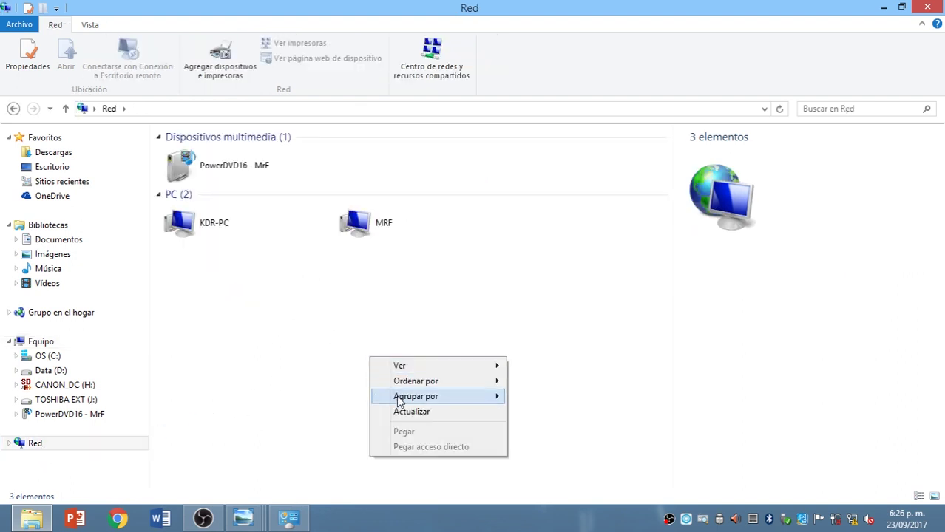
{"action": "left_click", "coordinate": [402, 412]}
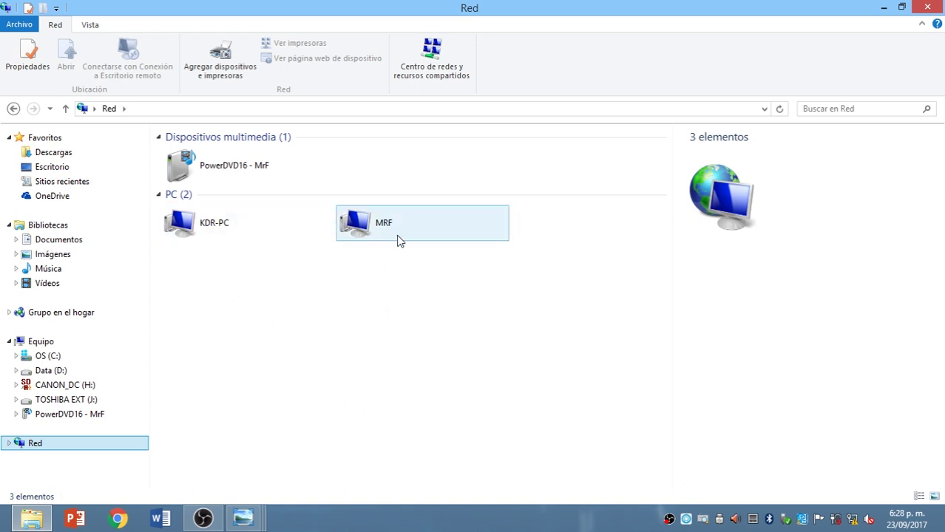
Access the KDR-PC computer over the network and open its shared Users folder
{"action": "double_click", "coordinate": [208, 232]}
{"action": "double_click", "coordinate": [202, 154]}
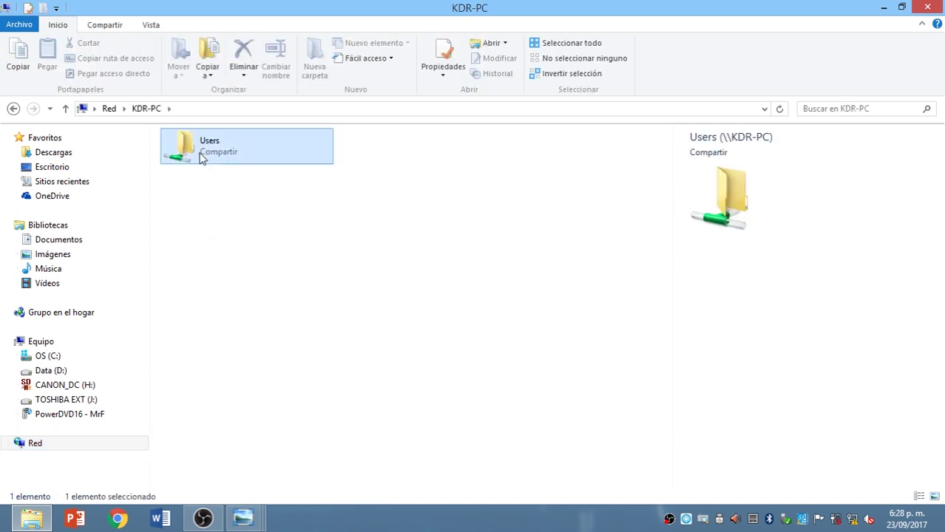
{"action": "double_click", "coordinate": [203, 155]}
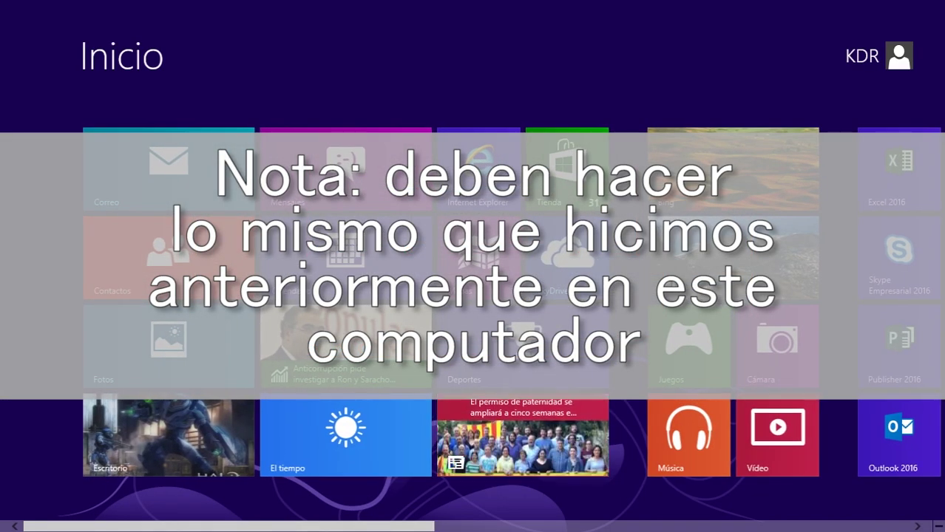
On the KDR computer, browse the network in File Explorer to MRF and open Acceso público in its shared Users folder
{"action": "left_click", "coordinate": [165, 418]}
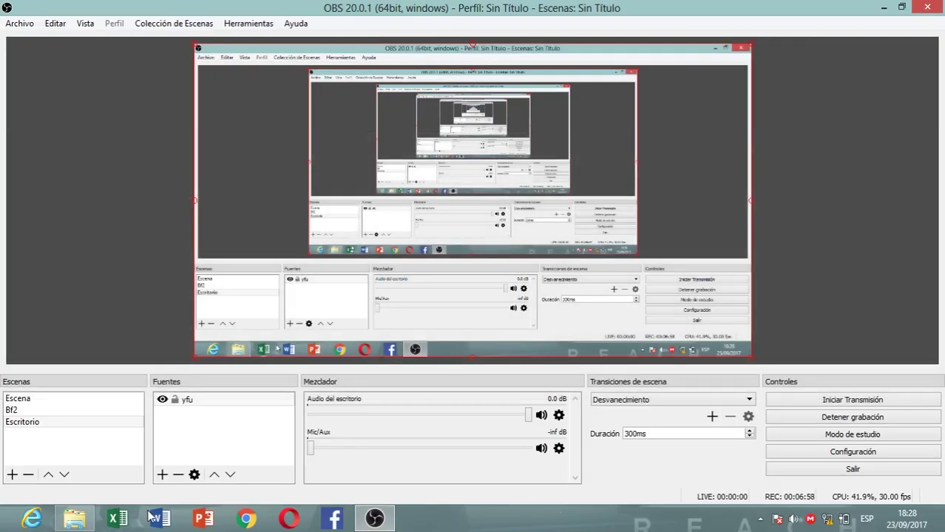
{"action": "left_click", "coordinate": [83, 529]}
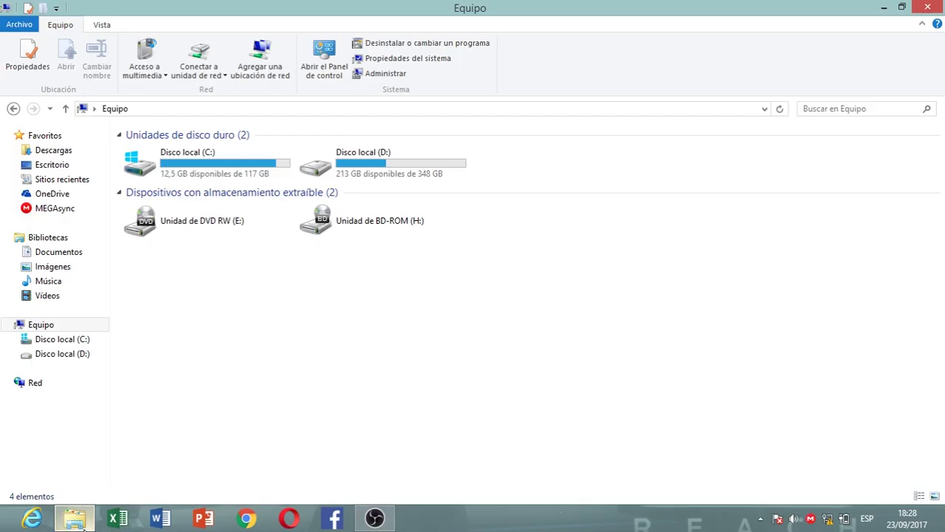
{"action": "left_click", "coordinate": [52, 385]}
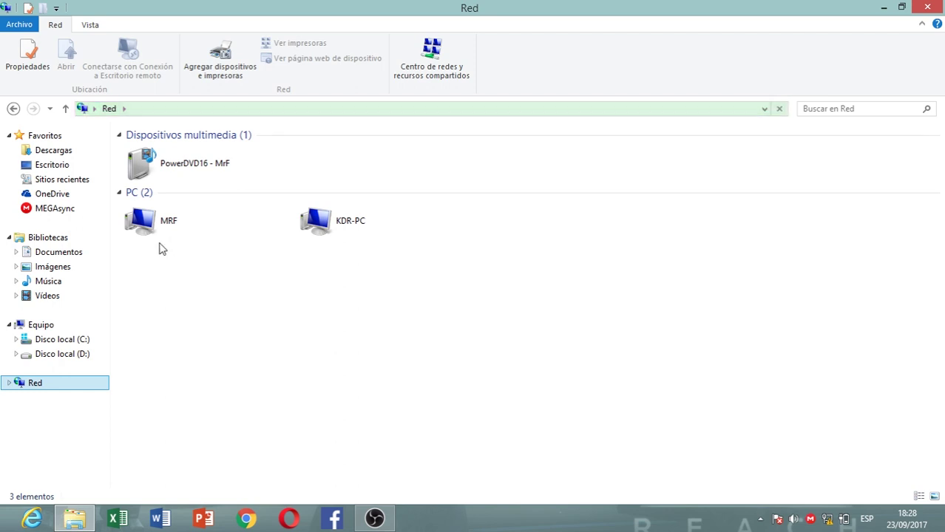
{"action": "left_click", "coordinate": [155, 236]}
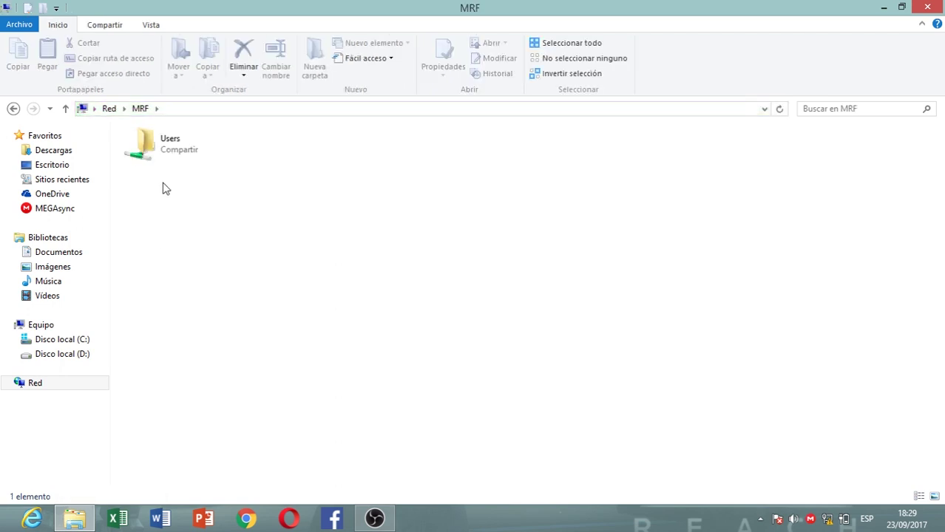
{"action": "double_click", "coordinate": [163, 155]}
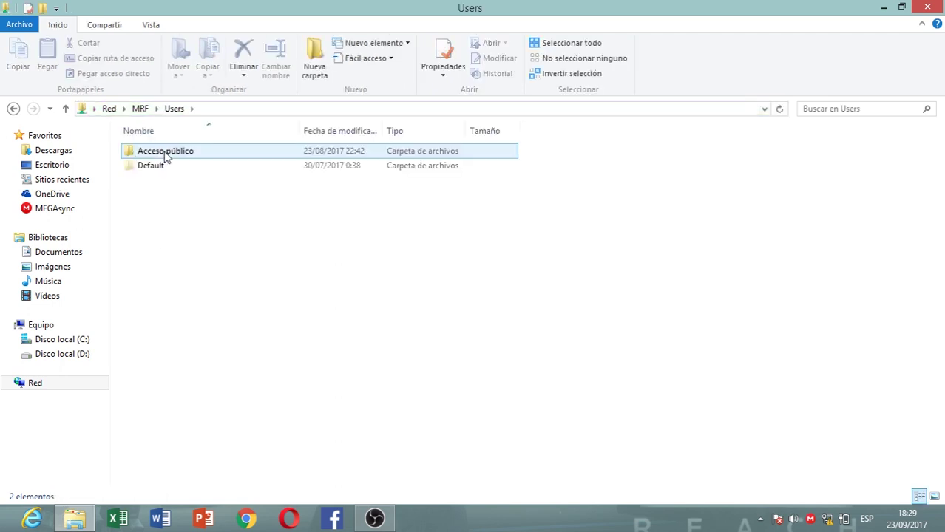
{"action": "double_click", "coordinate": [165, 153]}
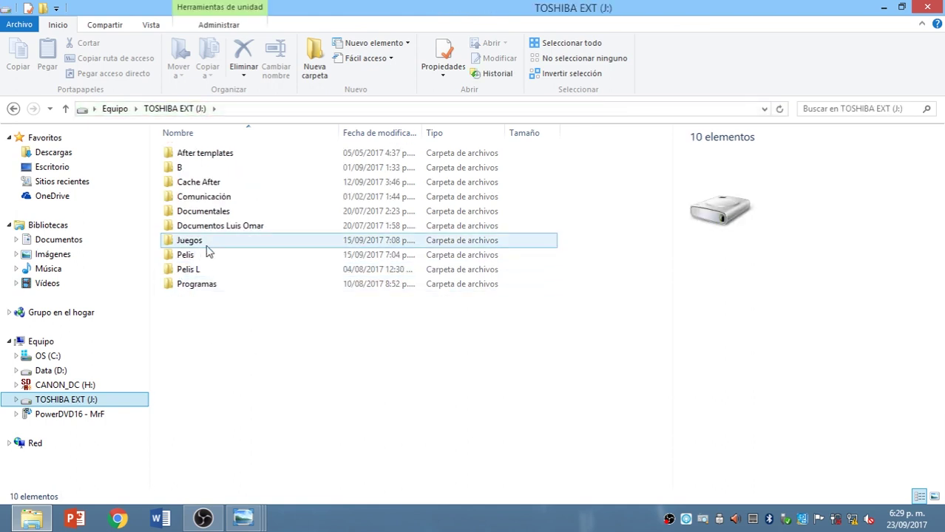
Copy the Call.of.Duty.Black.Ops.III-RELOADED folder from Juegos on the TOSHIBA EXT (J:) drive
{"action": "double_click", "coordinate": [212, 246]}
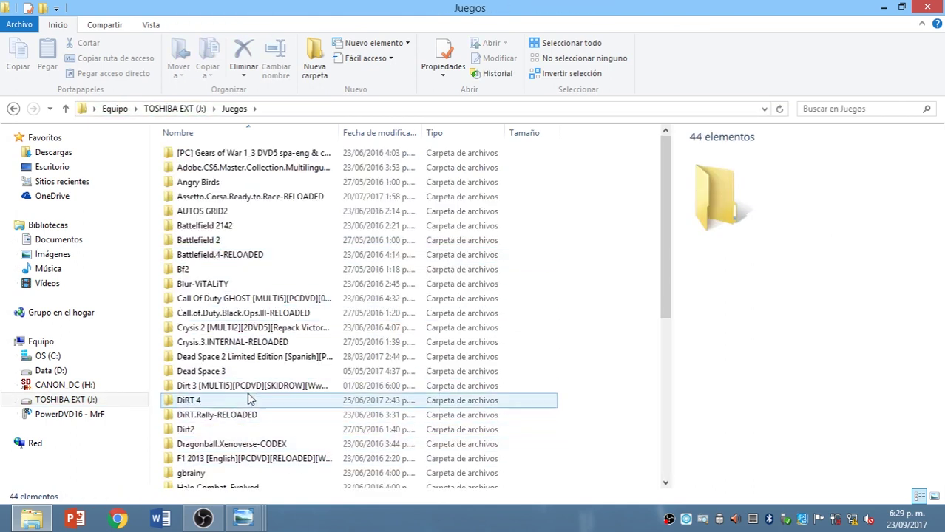
{"action": "left_click", "coordinate": [220, 314]}
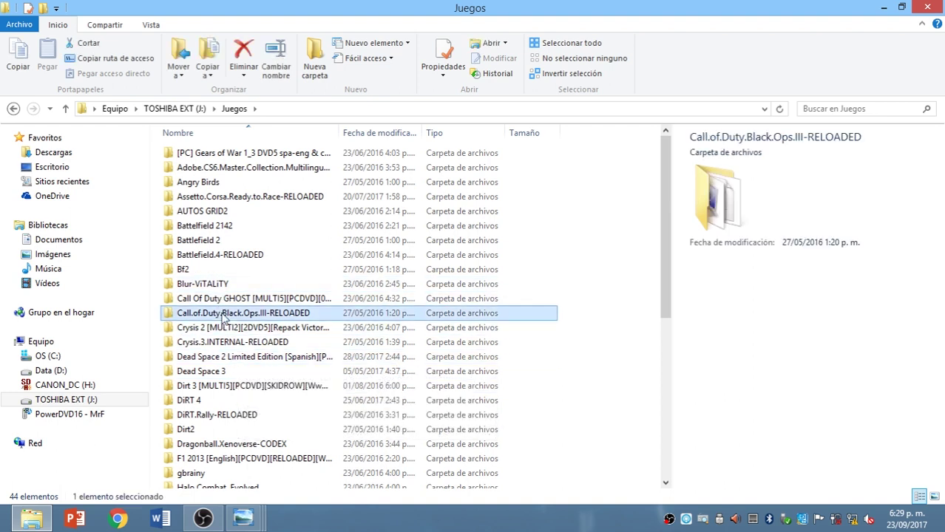
{"action": "right_click", "coordinate": [224, 311]}
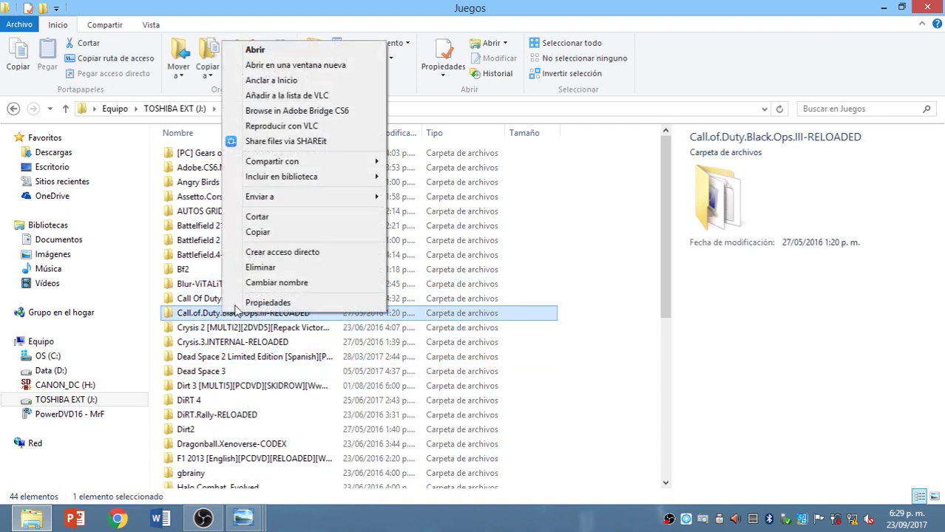
{"action": "left_click", "coordinate": [271, 233]}
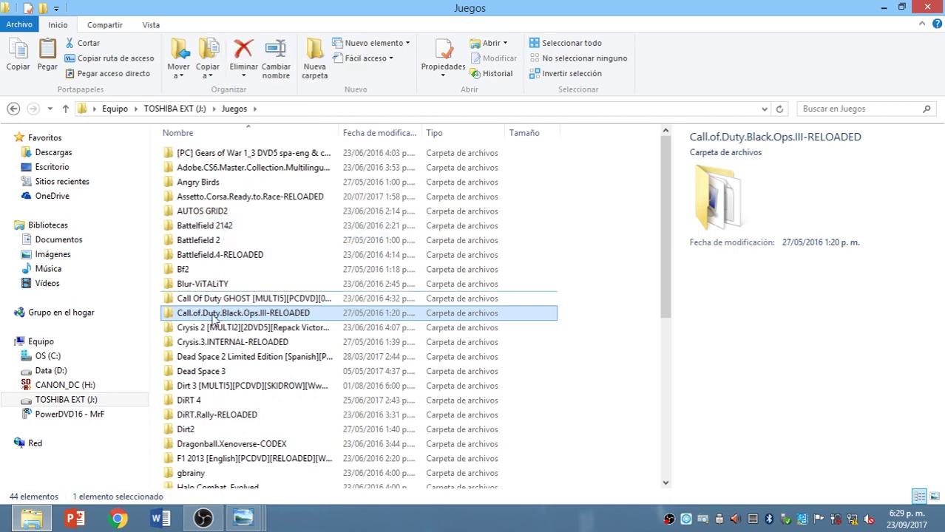
Try to paste the copied game folder into Descargas públicas under Users, Acceso público on KDR-PC, and cancel the transfer
{"action": "left_click", "coordinate": [66, 442]}
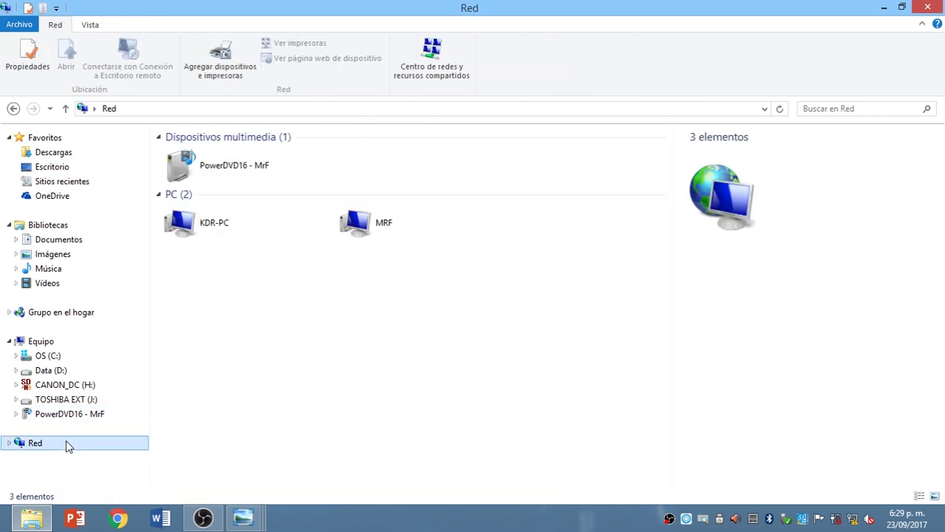
{"action": "left_click", "coordinate": [221, 233]}
{"action": "double_click", "coordinate": [221, 233]}
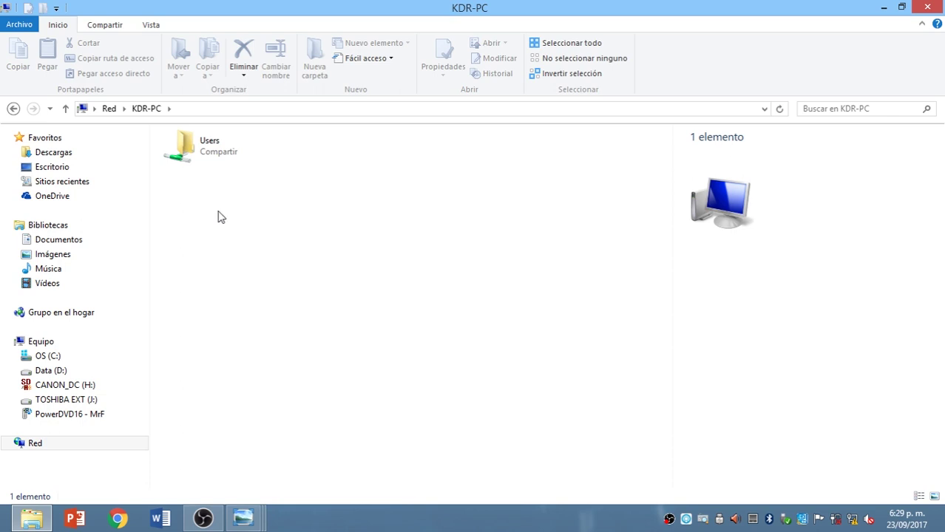
{"action": "double_click", "coordinate": [205, 159]}
{"action": "double_click", "coordinate": [205, 157]}
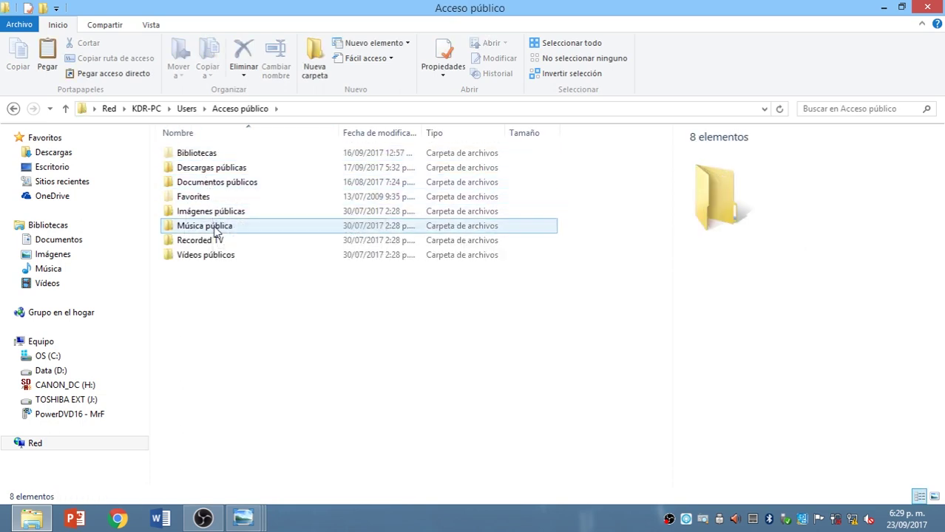
{"action": "double_click", "coordinate": [212, 169]}
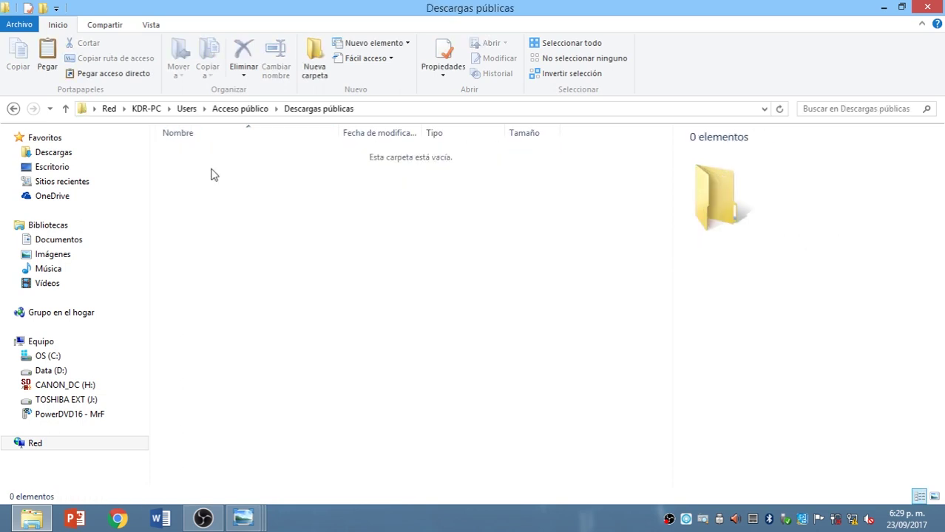
{"action": "right_click", "coordinate": [239, 232]}
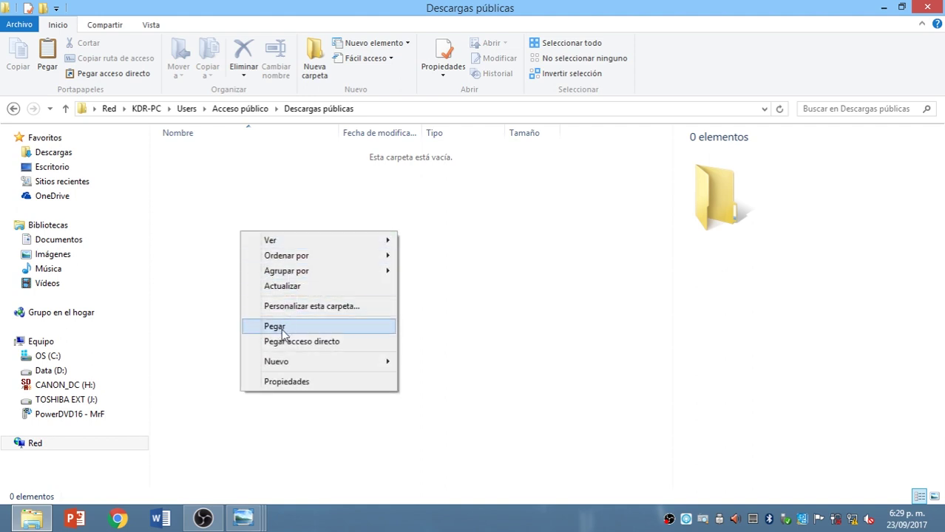
{"action": "left_click", "coordinate": [282, 334]}
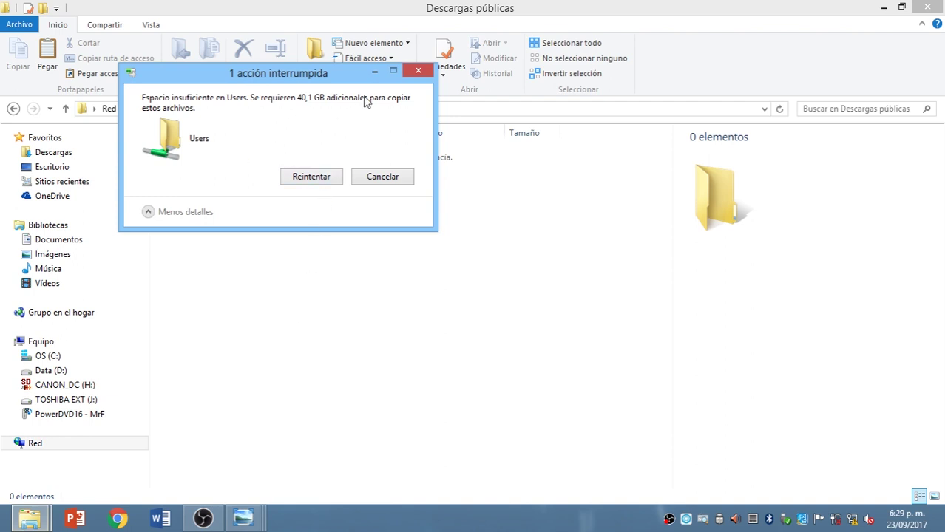
{"action": "left_click", "coordinate": [417, 73]}
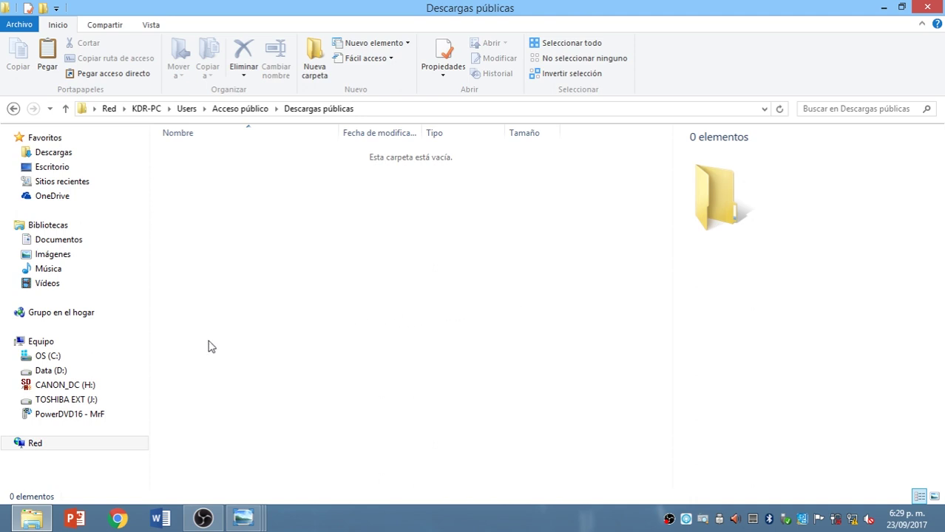
Copy the Aviones 2 movie folder from Pelis on the TOSHIBA EXT (J:) drive
{"action": "left_click", "coordinate": [106, 399]}
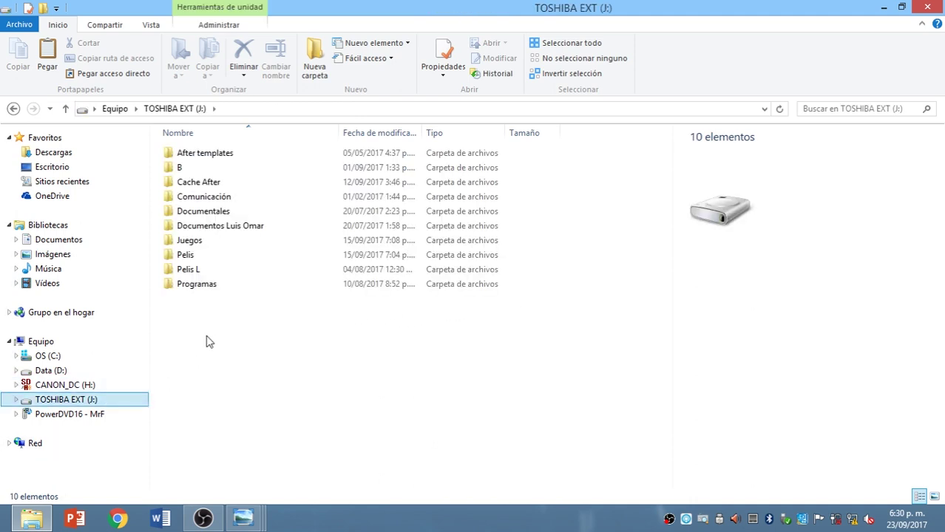
{"action": "double_click", "coordinate": [204, 261]}
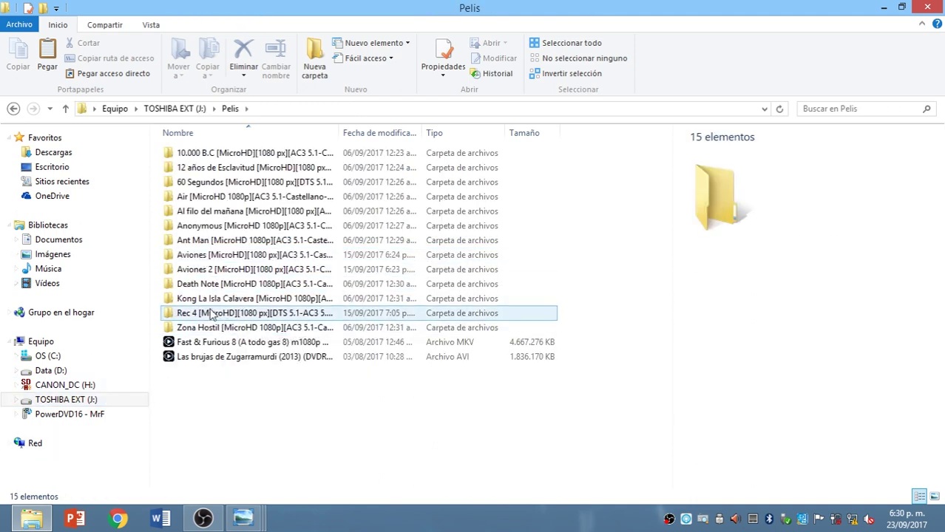
{"action": "right_click", "coordinate": [204, 269]}
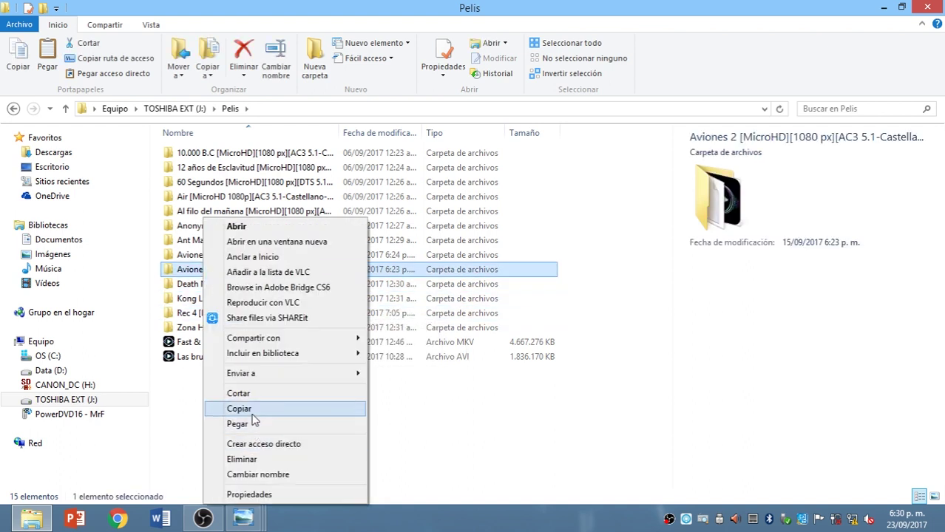
{"action": "left_click", "coordinate": [251, 410]}
Paste the copied movie folder over the network into Descargas públicas under Users, Acceso público on KDR-PC
{"action": "left_click", "coordinate": [53, 443]}
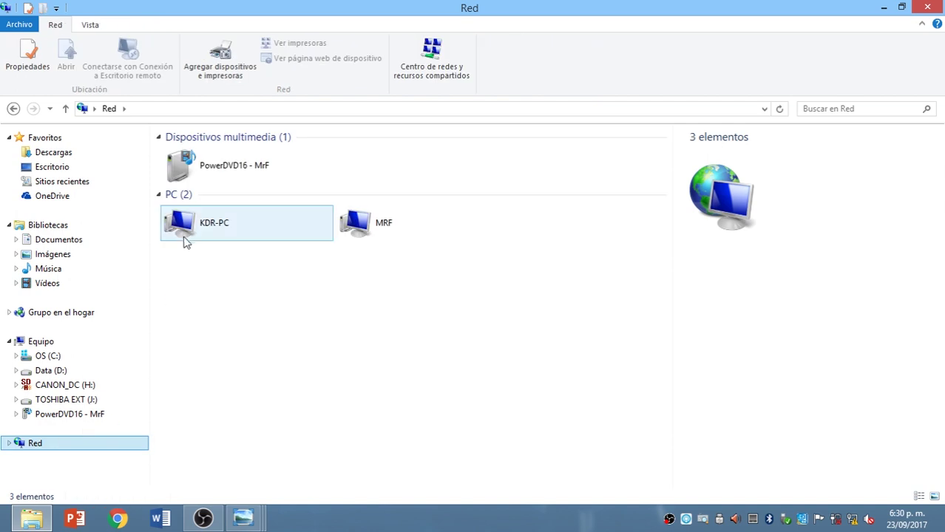
{"action": "double_click", "coordinate": [187, 239]}
{"action": "double_click", "coordinate": [192, 153]}
{"action": "double_click", "coordinate": [194, 154]}
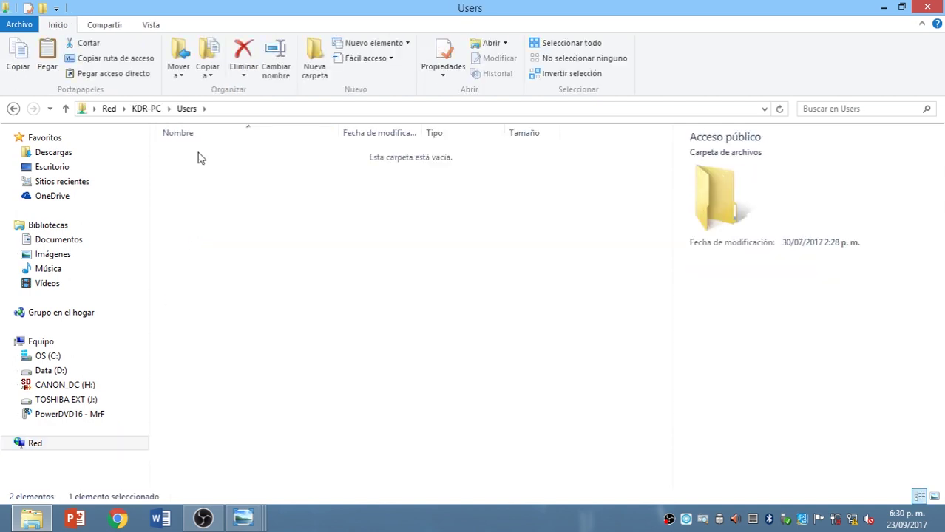
{"action": "double_click", "coordinate": [222, 169]}
{"action": "right_click", "coordinate": [232, 226]}
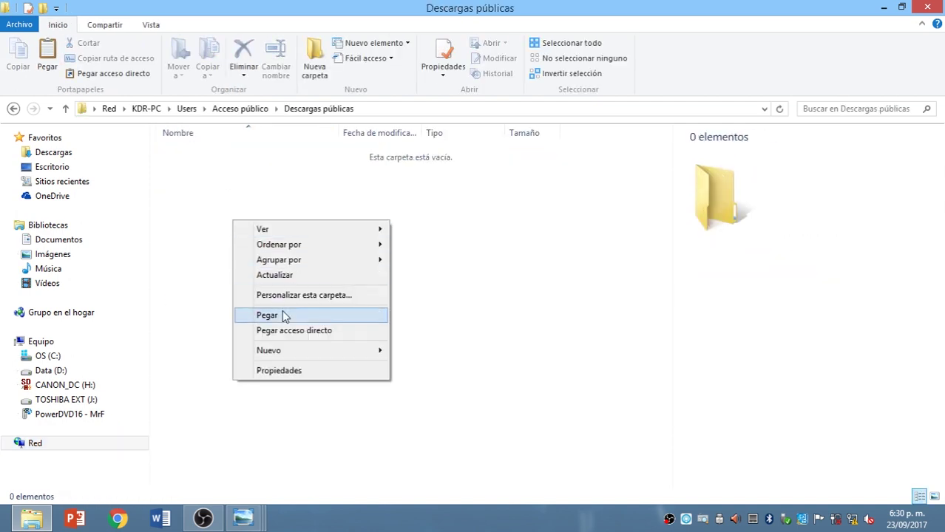
{"action": "left_click", "coordinate": [285, 315]}
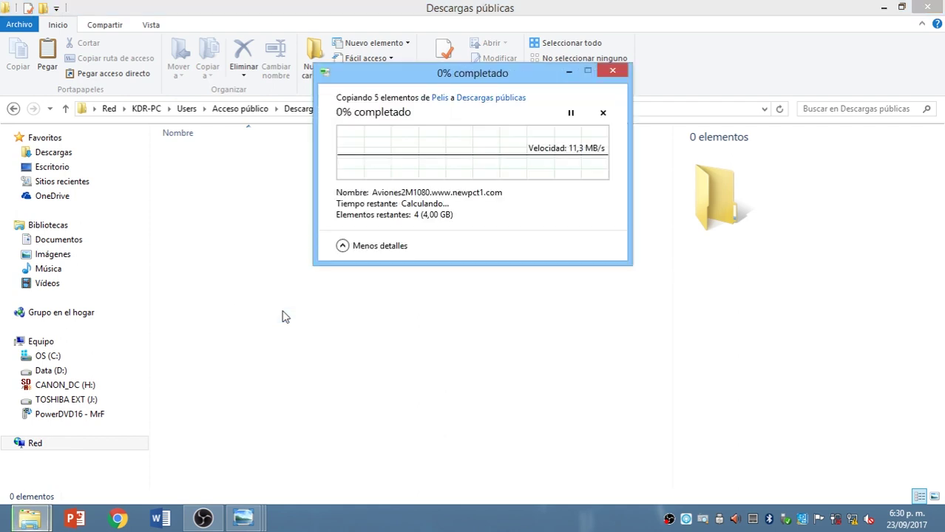